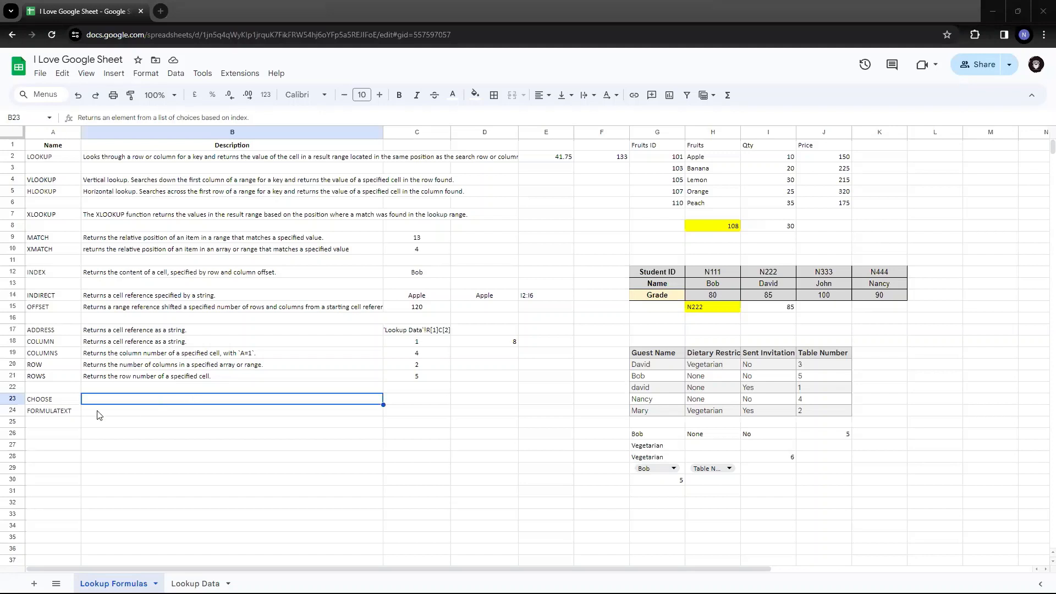
Step: Set the text color of the CHOOSE description in B23 to black
{"action": "left_click", "coordinate": [61, 410]}
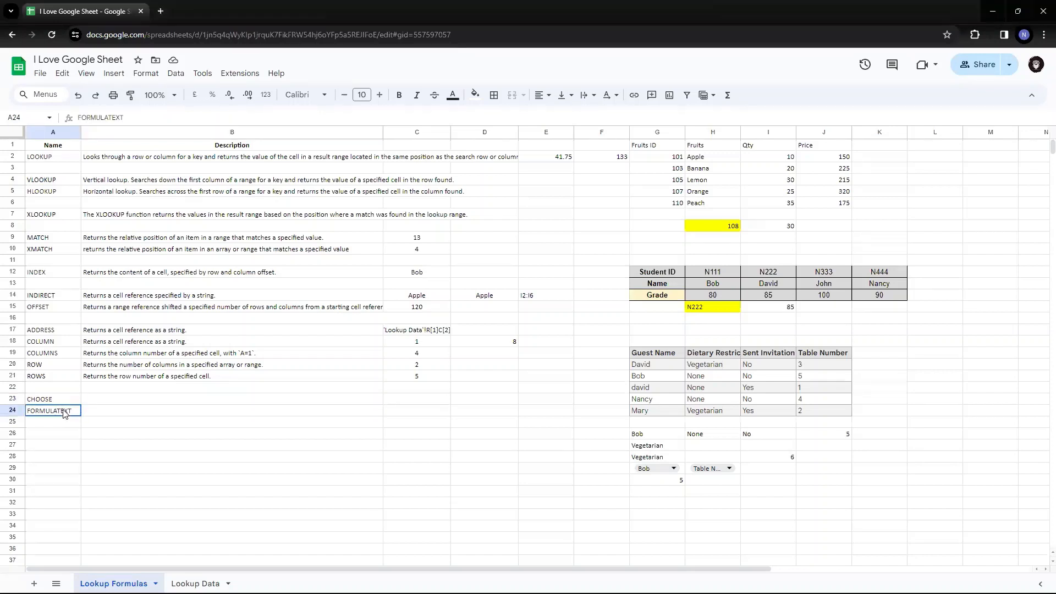
{"action": "left_click", "coordinate": [63, 401]}
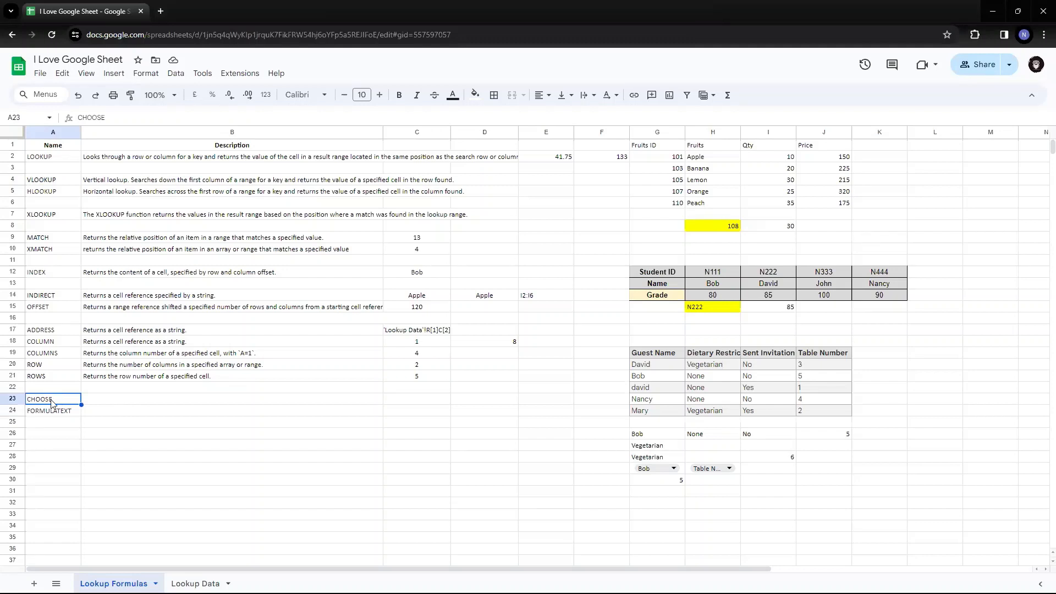
{"action": "left_click", "coordinate": [154, 402]}
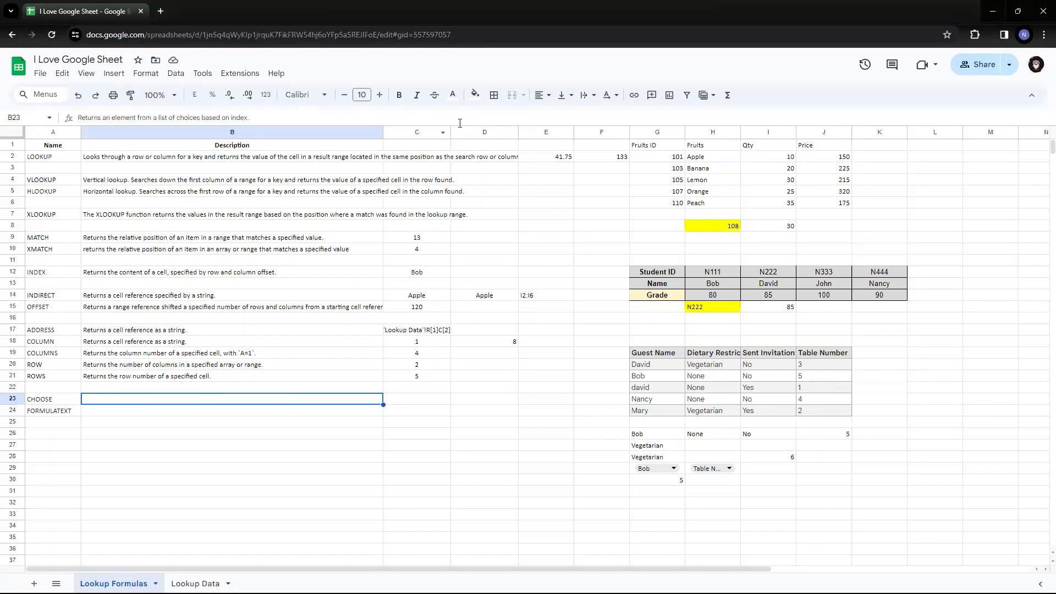
{"action": "left_click", "coordinate": [453, 96]}
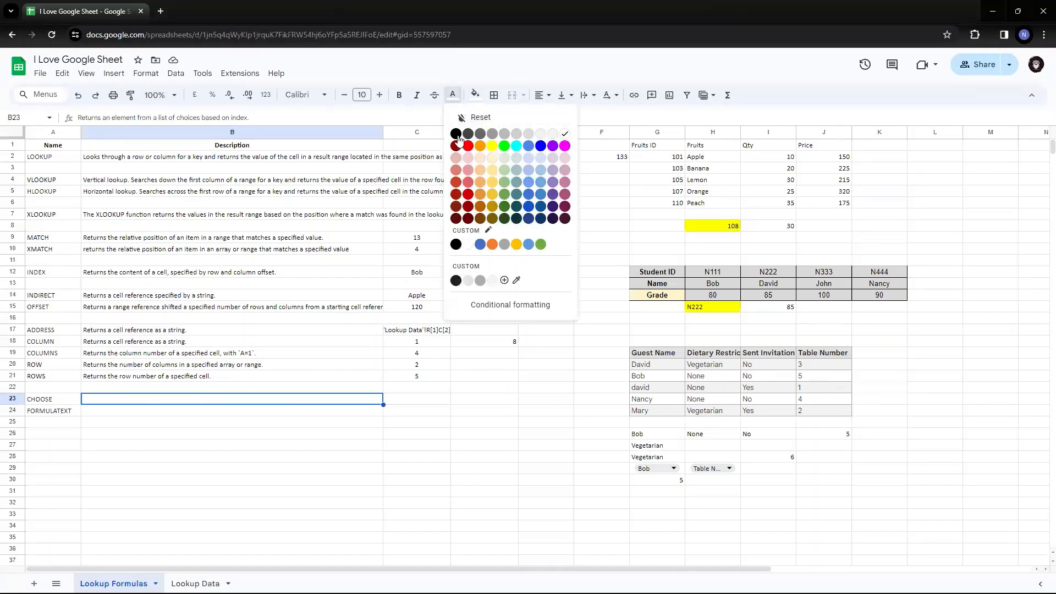
{"action": "left_click", "coordinate": [457, 135]}
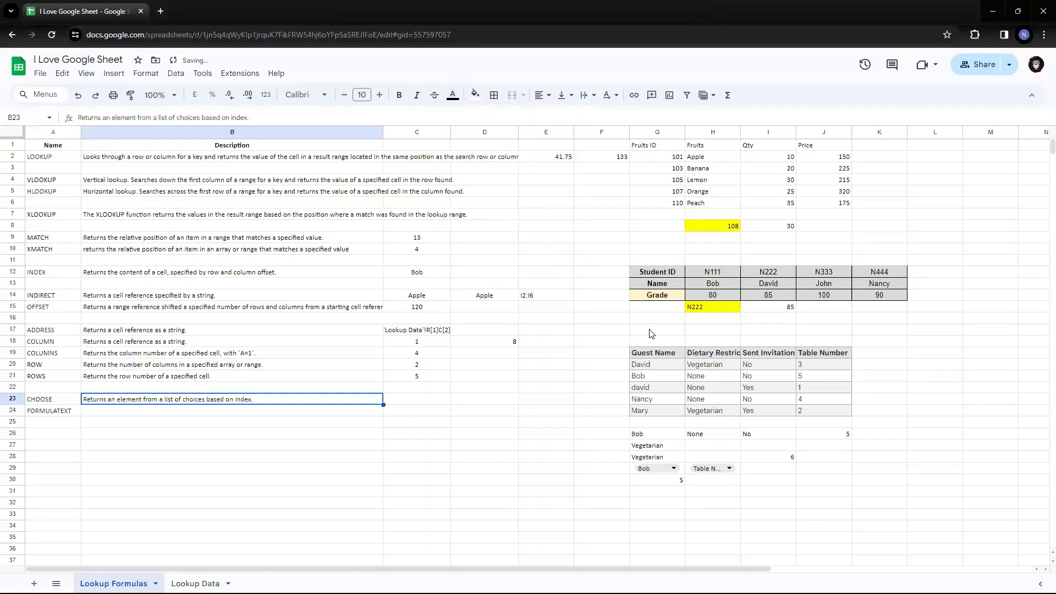
Step: Write a CHOOSE formula in C23 with the choices "A", "B" and "C", leaving the index argument empty
{"action": "key", "text": "Right"}
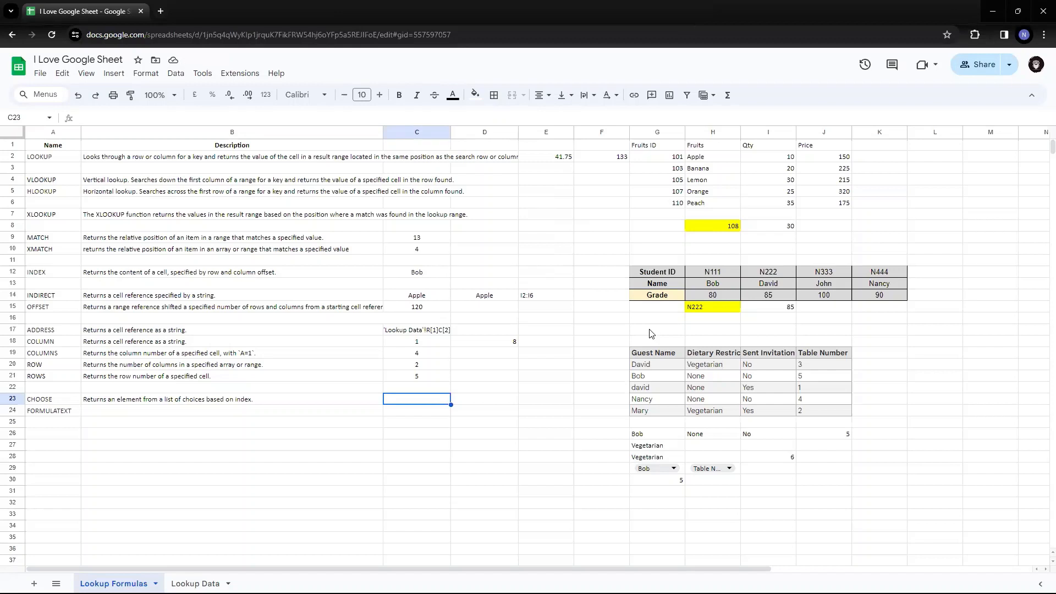
{"action": "type", "text": "="}
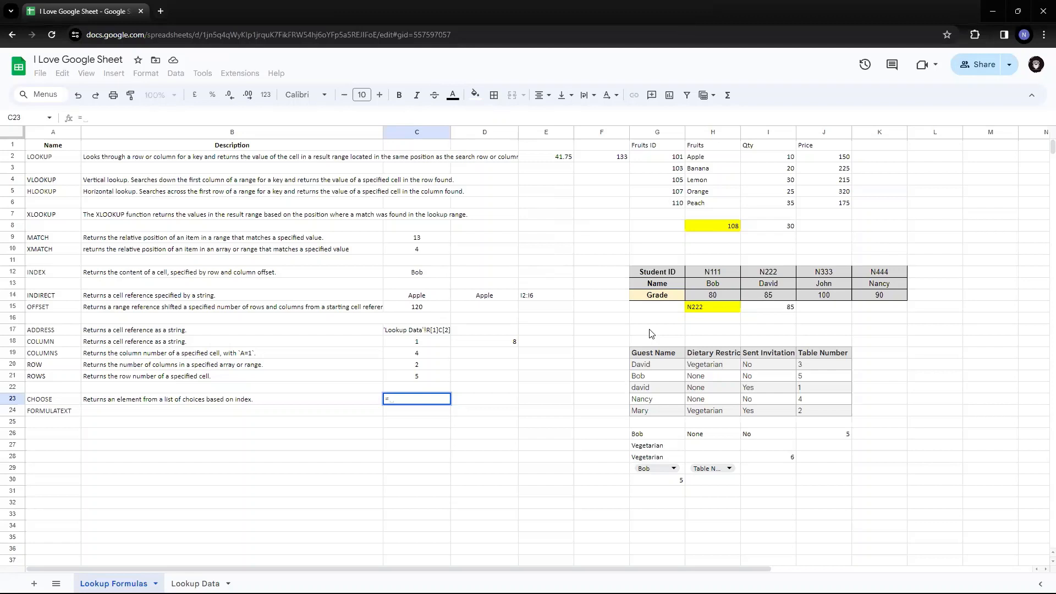
{"action": "type", "text": "choose"}
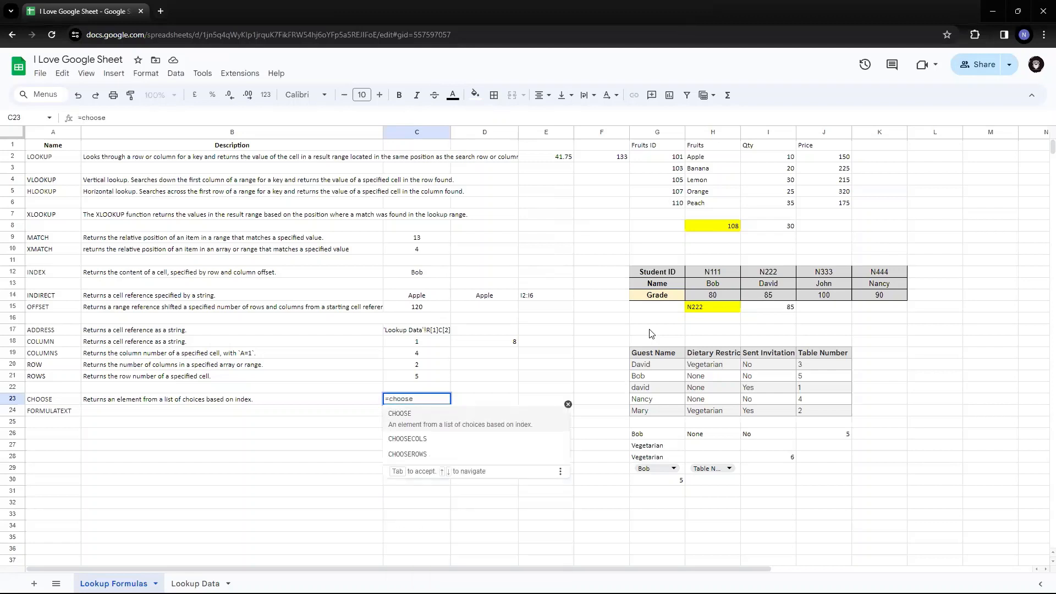
{"action": "type", "text": "("}
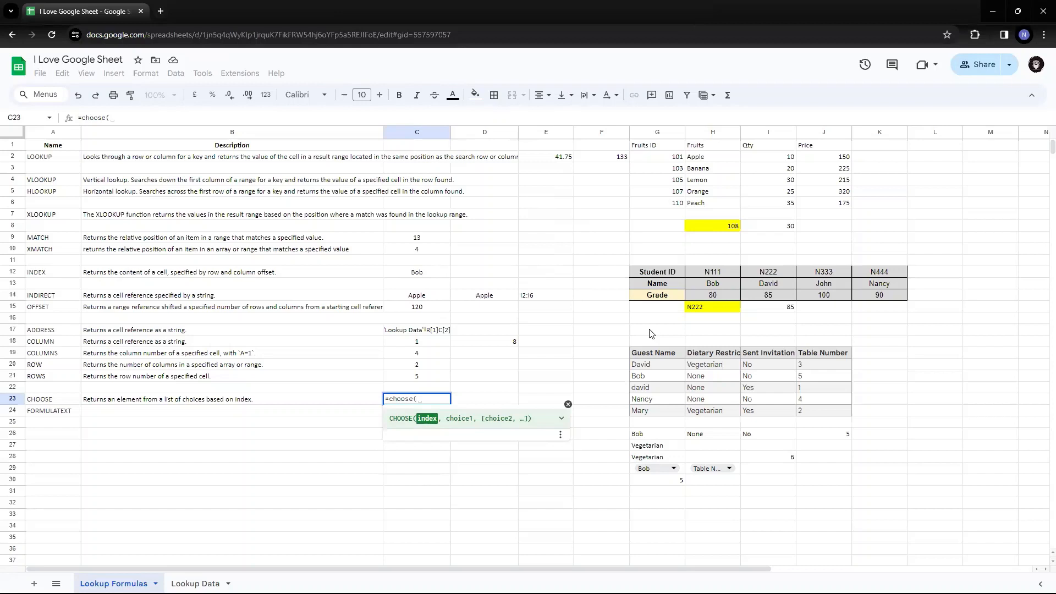
{"action": "type", "text": ",\""}
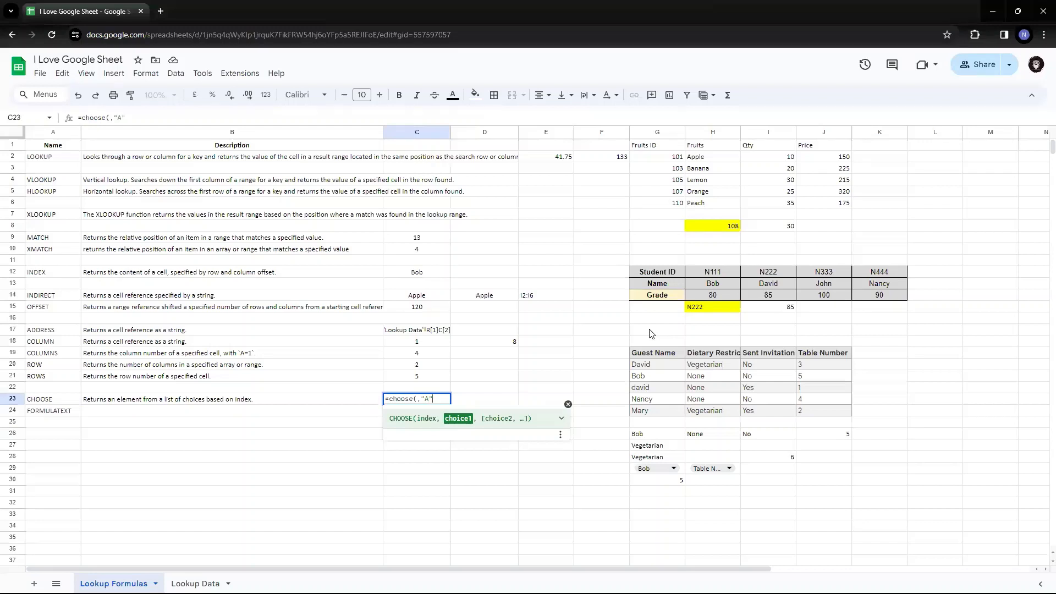
{"action": "type", "text": "A\",\""}
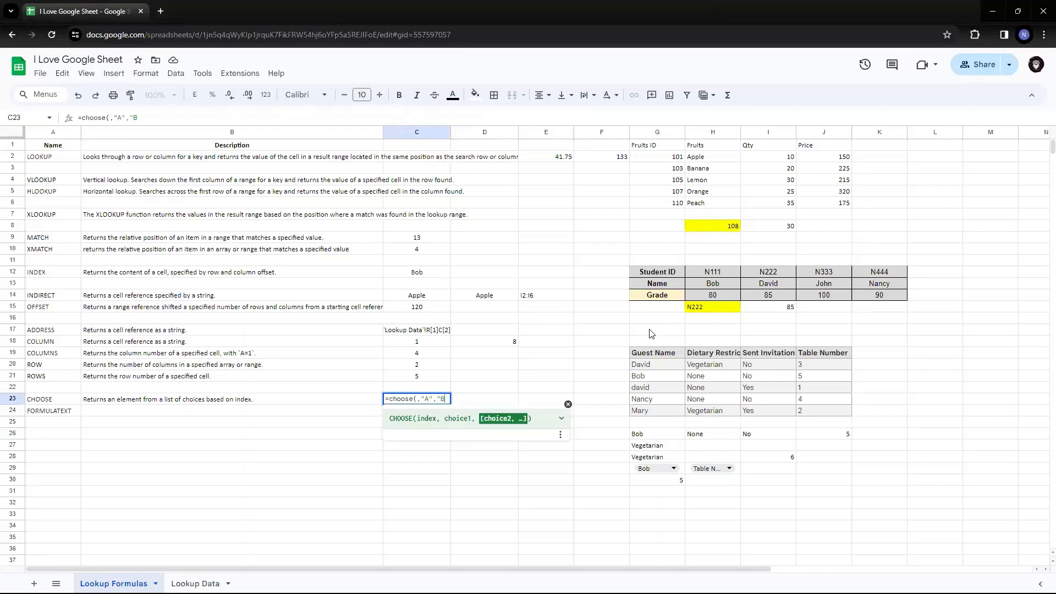
{"action": "type", "text": "B\","}
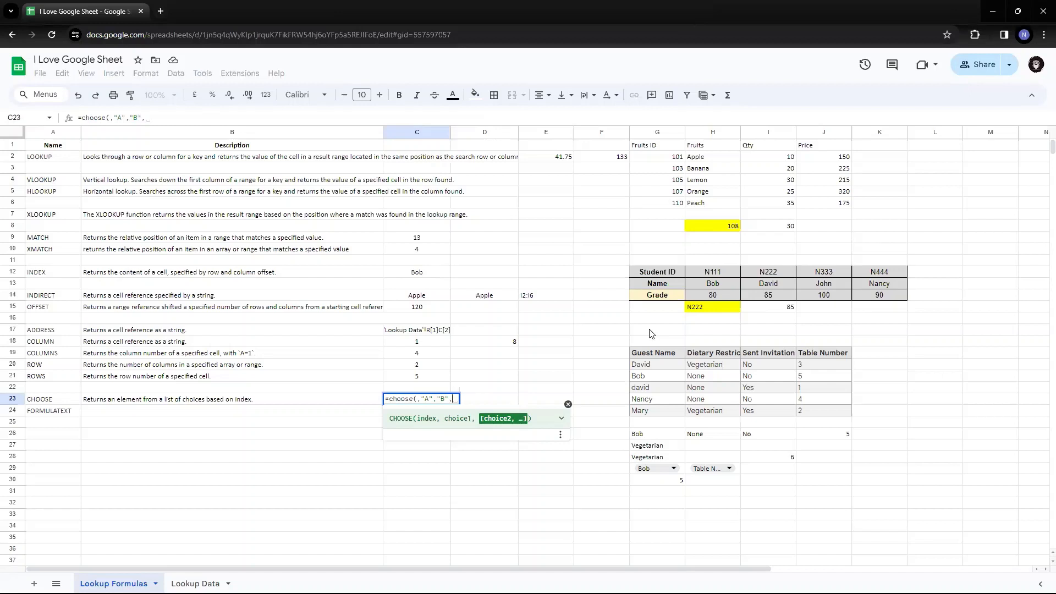
{"action": "type", "text": "\"C\""}
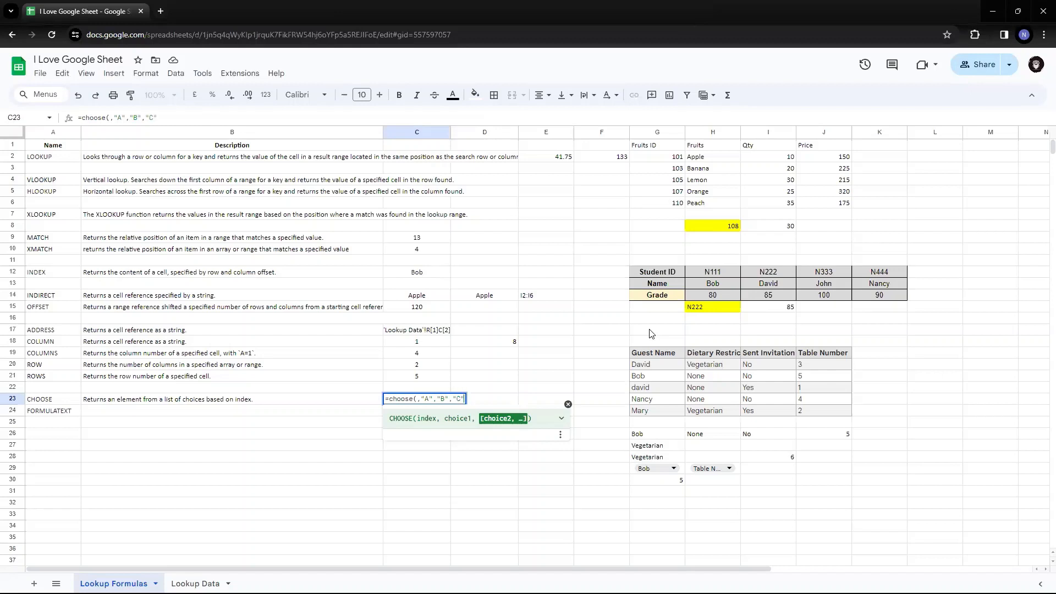
{"action": "type", "text": ")"}
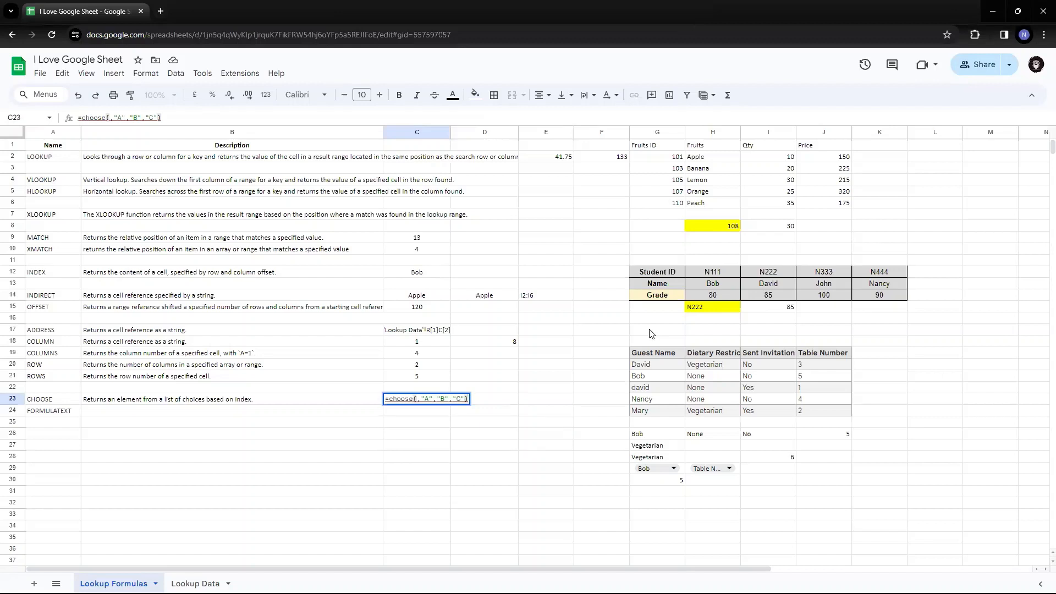
Step: Fill in 2 as the index argument of the CHOOSE formula in C23 and commit the formula
{"action": "key", "text": "Left"}
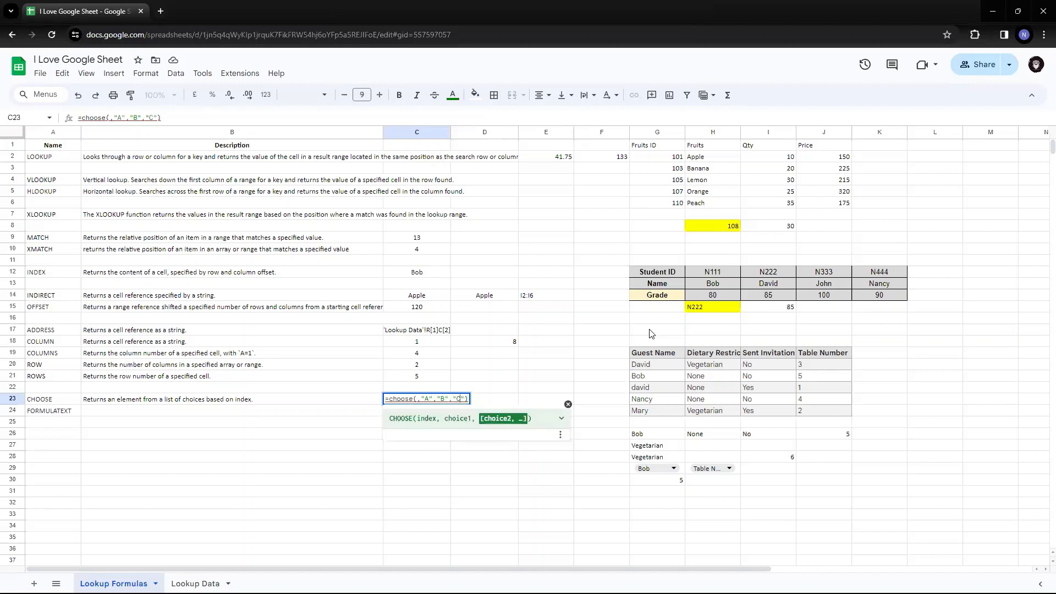
{"action": "key", "text": "Left"}
{"action": "key", "text": "Left"}
{"action": "key", "text": "Left"}
{"action": "key", "text": "Left"}
{"action": "key", "text": "Left"}
{"action": "key", "text": "Left"}
{"action": "key", "text": "Left"}
{"action": "key", "text": "Left"}
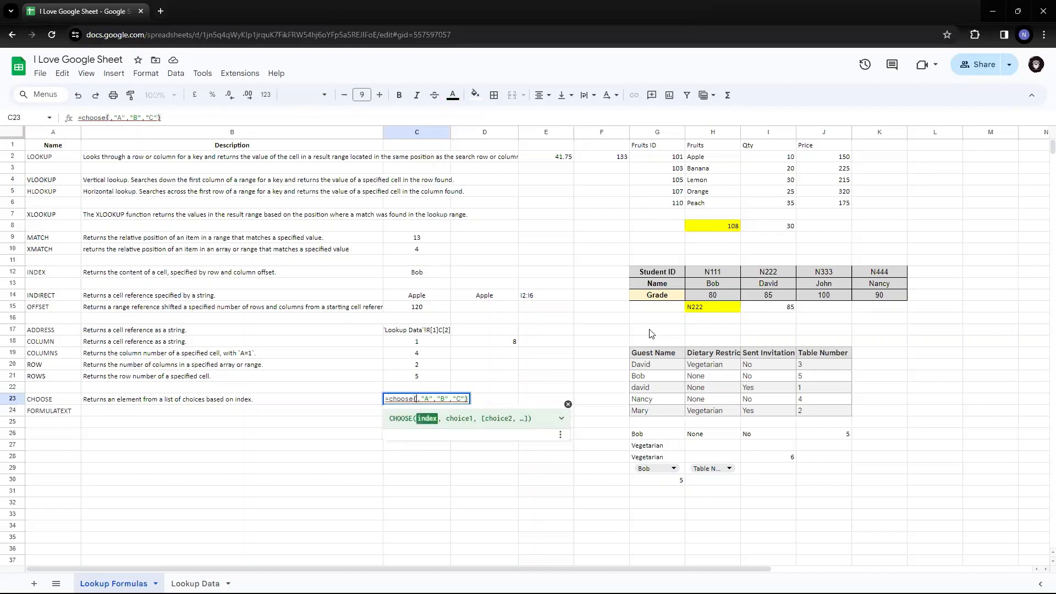
{"action": "key", "text": "Right"}
{"action": "key", "text": "Left"}
{"action": "key", "text": "Right"}
{"action": "key", "text": "Right"}
{"action": "key", "text": "Right"}
{"action": "key", "text": "Right"}
{"action": "key", "text": "Right"}
{"action": "key", "text": "Right"}
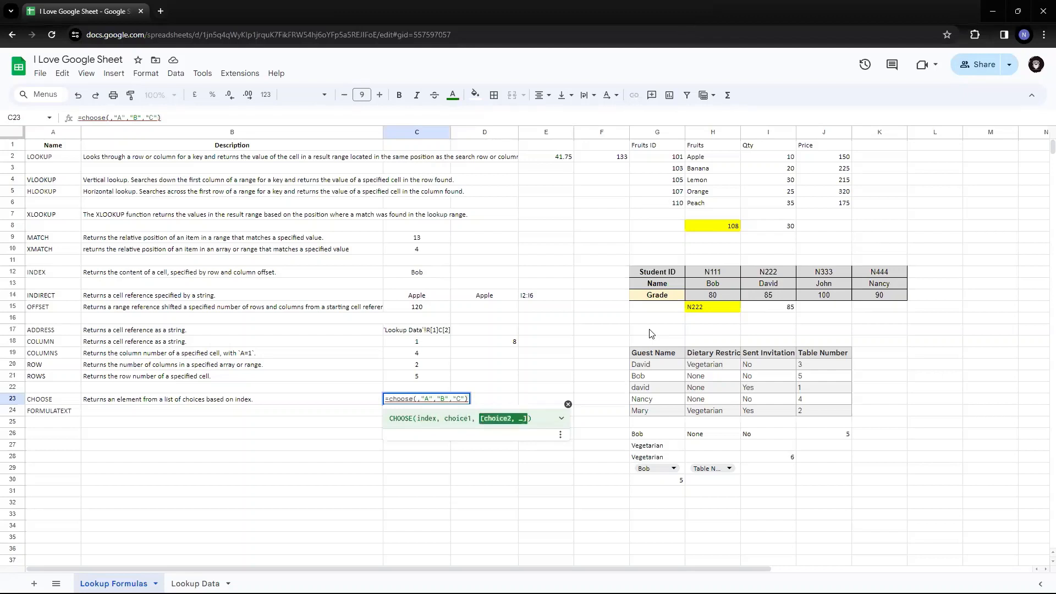
{"action": "key", "text": "Left"}
{"action": "key", "text": "Left"}
{"action": "key", "text": "Left"}
{"action": "key", "text": "Left"}
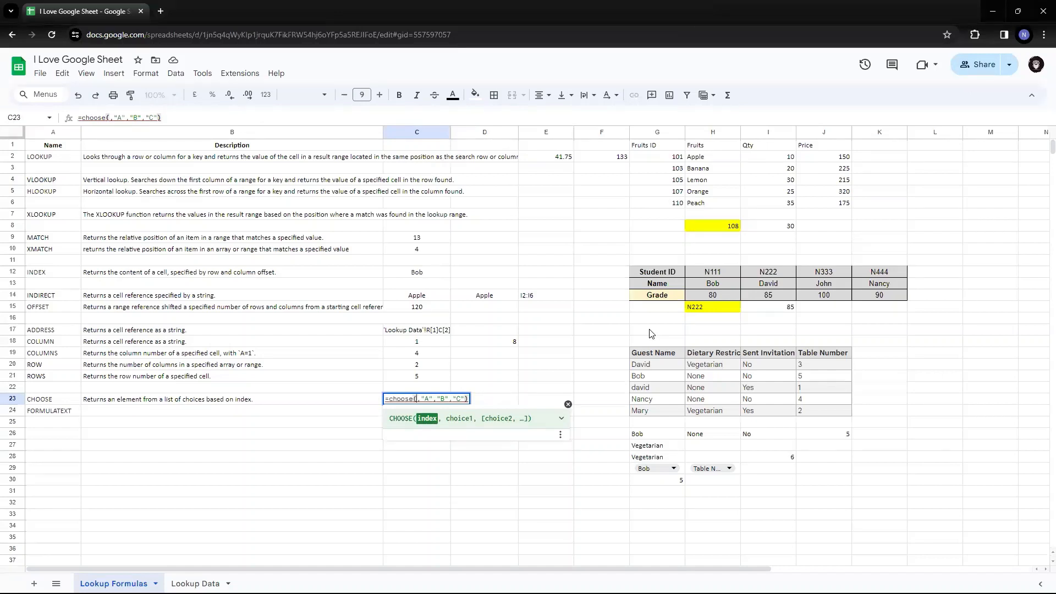
{"action": "type", "text": "2"}
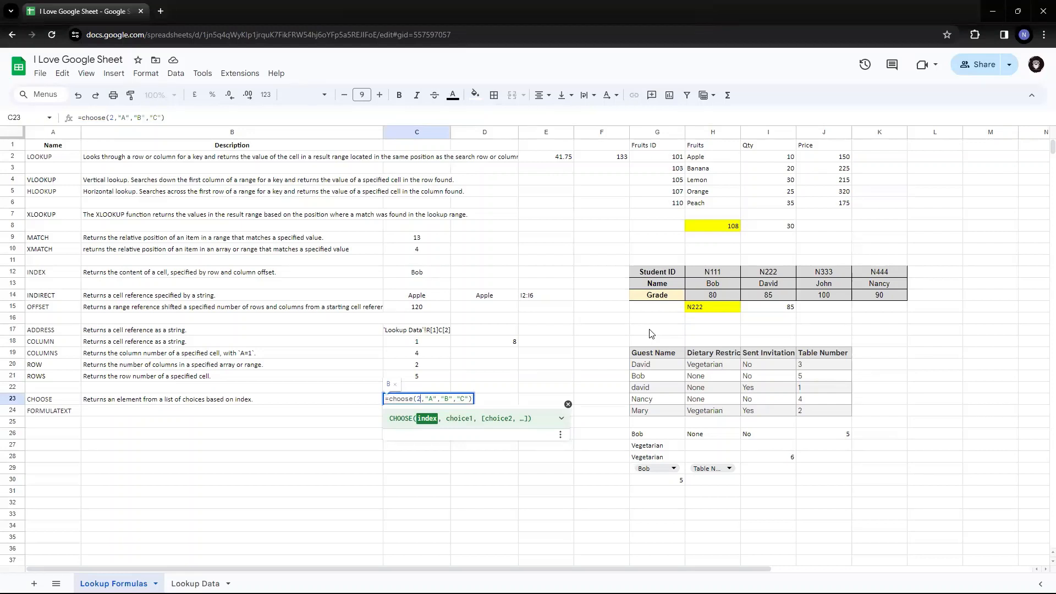
{"action": "key", "text": "Return"}
{"action": "key", "text": "Up"}
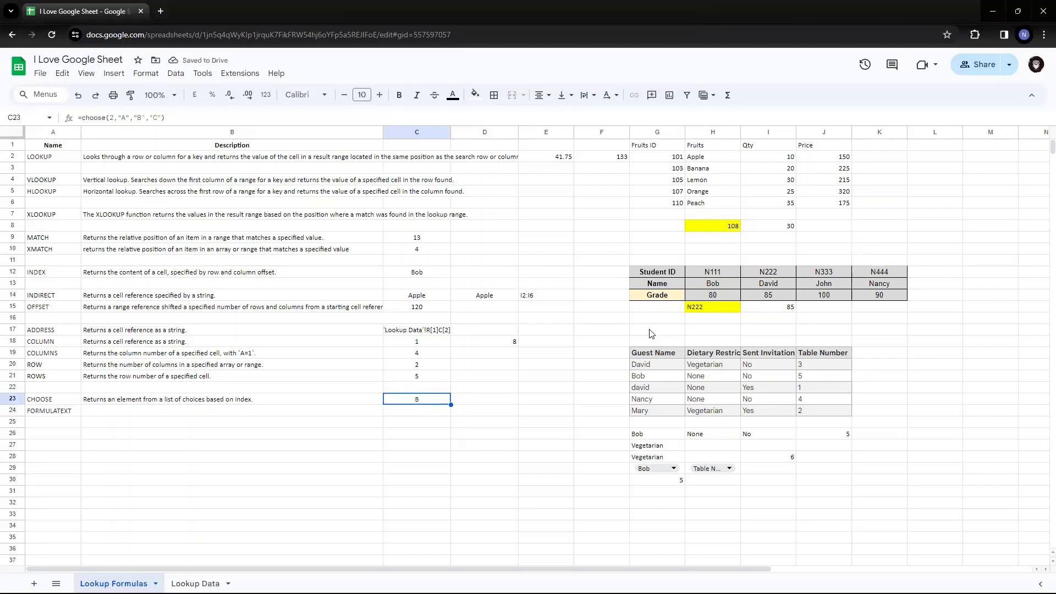
Step: Change the index of the CHOOSE formula in C23 to 1
{"action": "key", "text": "F2"}
{"action": "key", "text": "Left"}
{"action": "key", "text": "Left"}
{"action": "key", "text": "Left"}
{"action": "key", "text": "Left"}
{"action": "key", "text": "Left"}
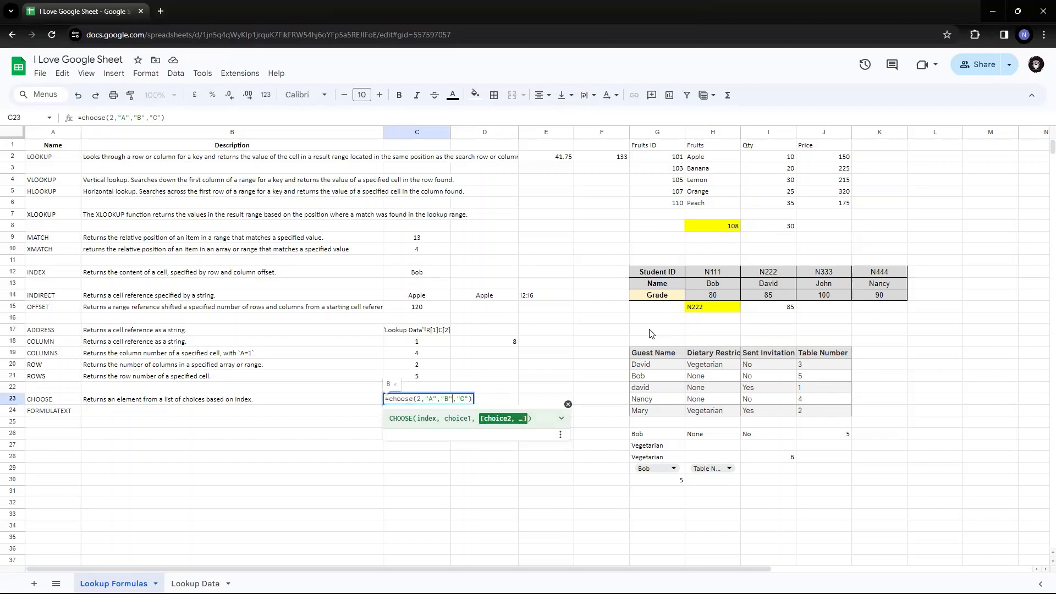
{"action": "key", "text": "Left"}
{"action": "key", "text": "Left"}
{"action": "key", "text": "Left"}
{"action": "key", "text": "Left"}
{"action": "key", "text": "Left"}
{"action": "key", "text": "Left"}
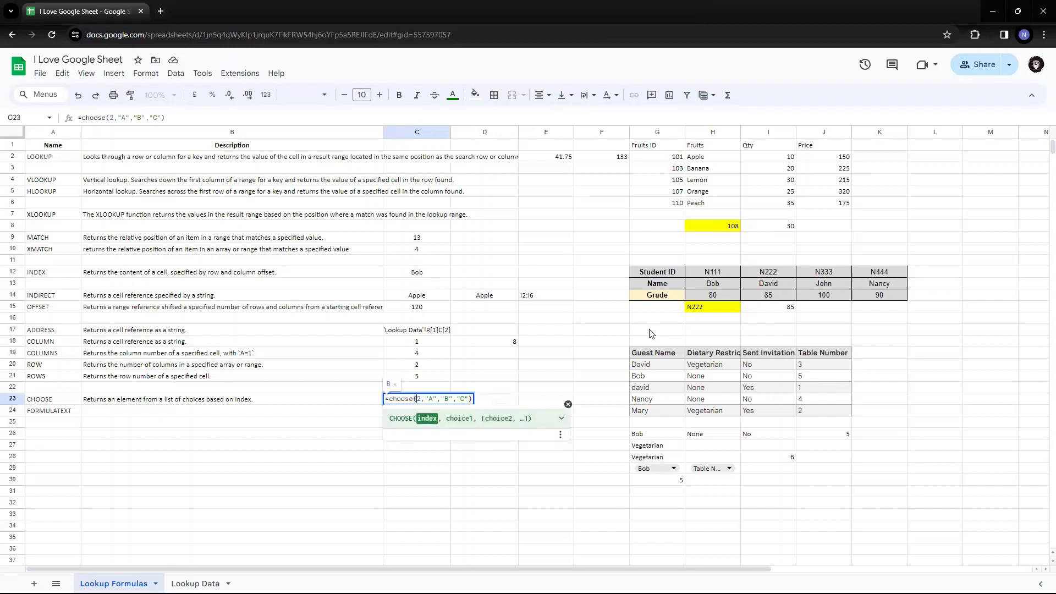
{"action": "key", "text": "Delete"}
{"action": "type", "text": "1"}
{"action": "key", "text": "Return"}
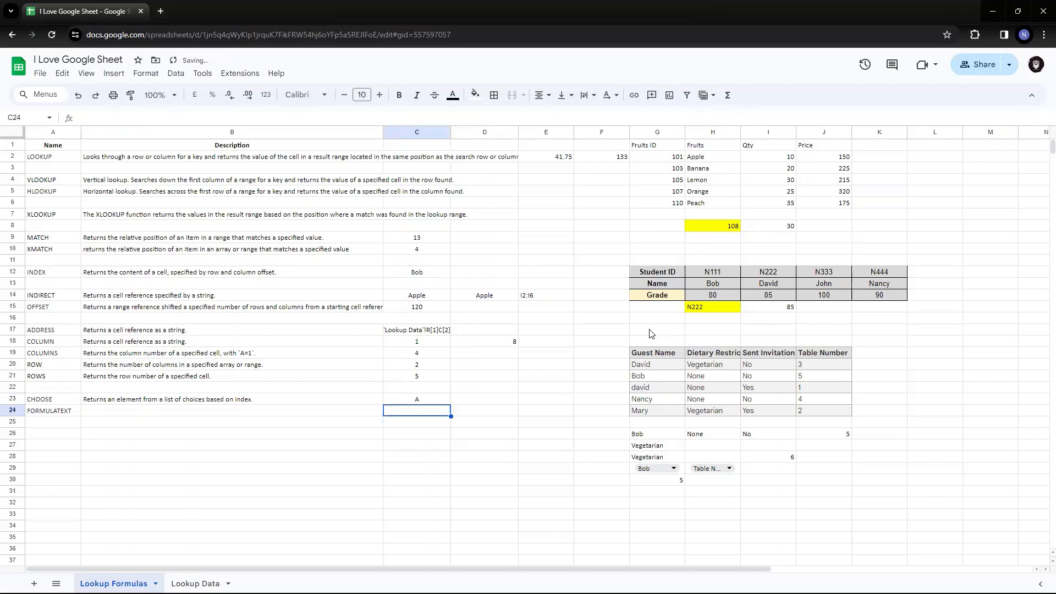
{"action": "key", "text": "F1"}
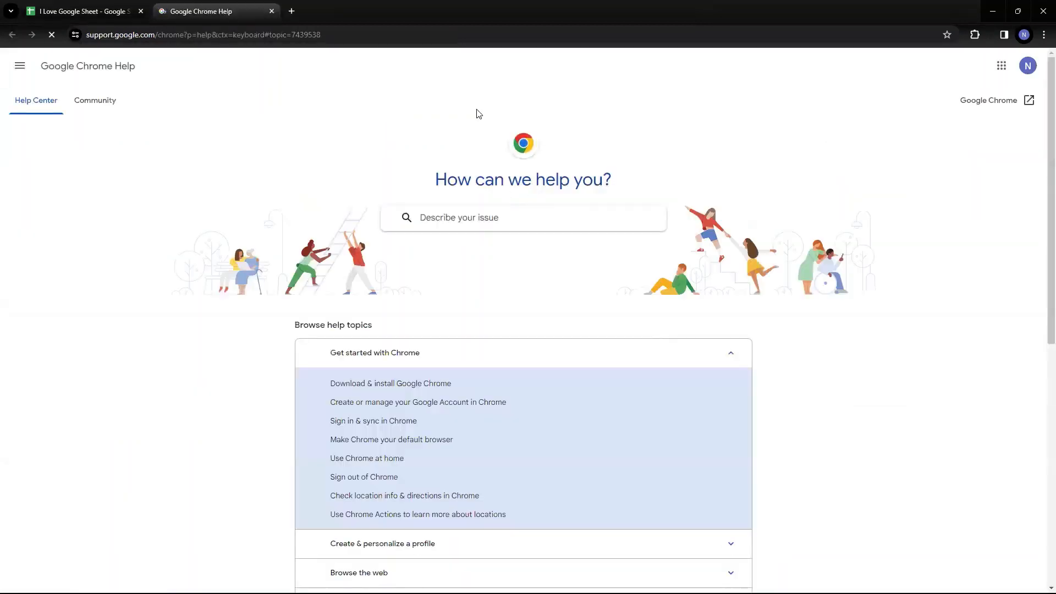
{"action": "left_click", "coordinate": [273, 11]}
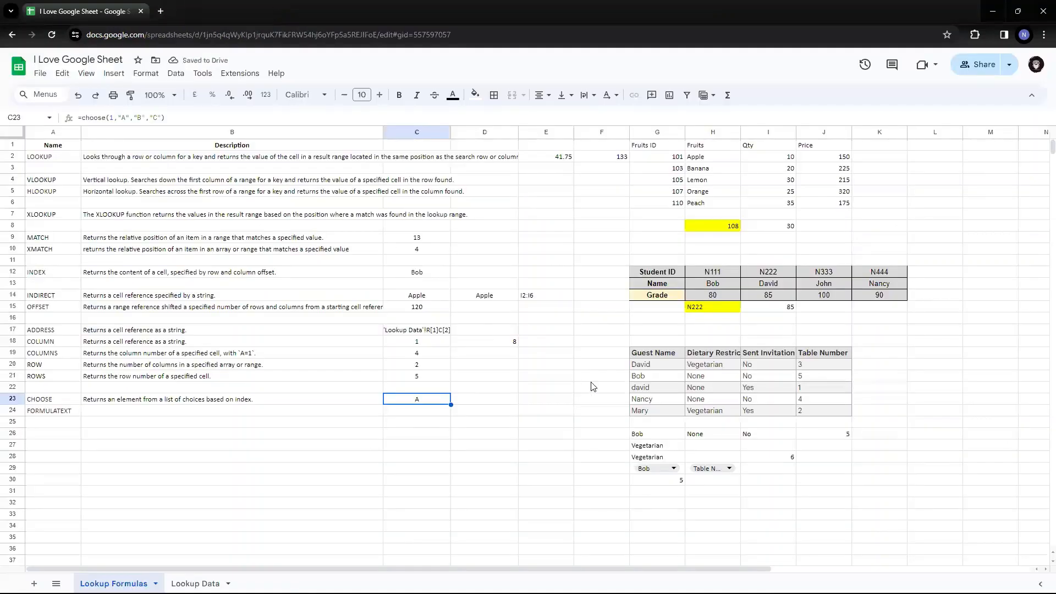
Step: Change the index of the CHOOSE formula in C23 to 3
{"action": "key", "text": "F2"}
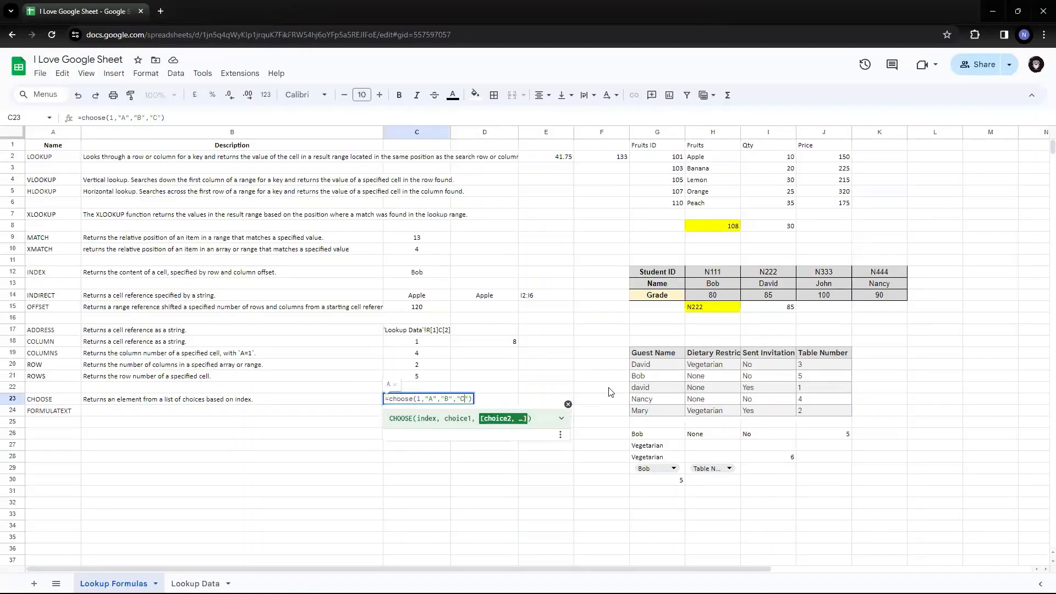
{"action": "key", "text": "Left"}
{"action": "key", "text": "Left"}
{"action": "key", "text": "Left"}
{"action": "key", "text": "Left"}
{"action": "key", "text": "Left"}
{"action": "key", "text": "Left"}
{"action": "key", "text": "Left"}
{"action": "key", "text": "Left"}
{"action": "key", "text": "Left"}
{"action": "key", "text": "Left"}
{"action": "key", "text": "Left"}
{"action": "key", "text": "Left"}
{"action": "key", "text": "Left"}
{"action": "key", "text": "Left"}
{"action": "key", "text": "Left"}
{"action": "key", "text": "Right"}
{"action": "key", "text": "Right"}
{"action": "key", "text": "Right"}
{"action": "key", "text": "Right"}
{"action": "key", "text": "BackSpace"}
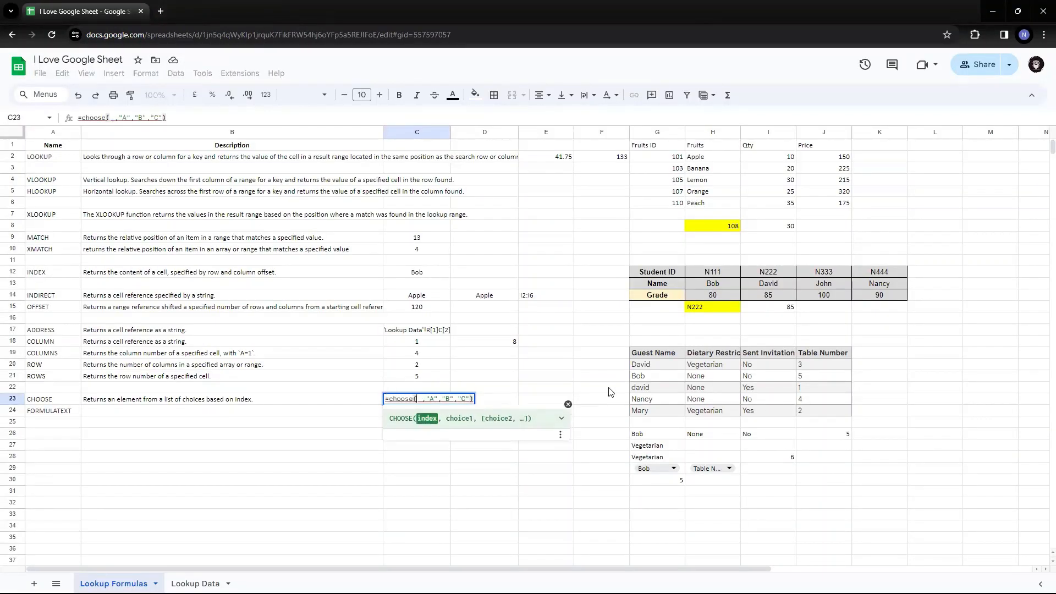
{"action": "type", "text": "3"}
{"action": "key", "text": "Return"}
{"action": "key", "text": "Up"}
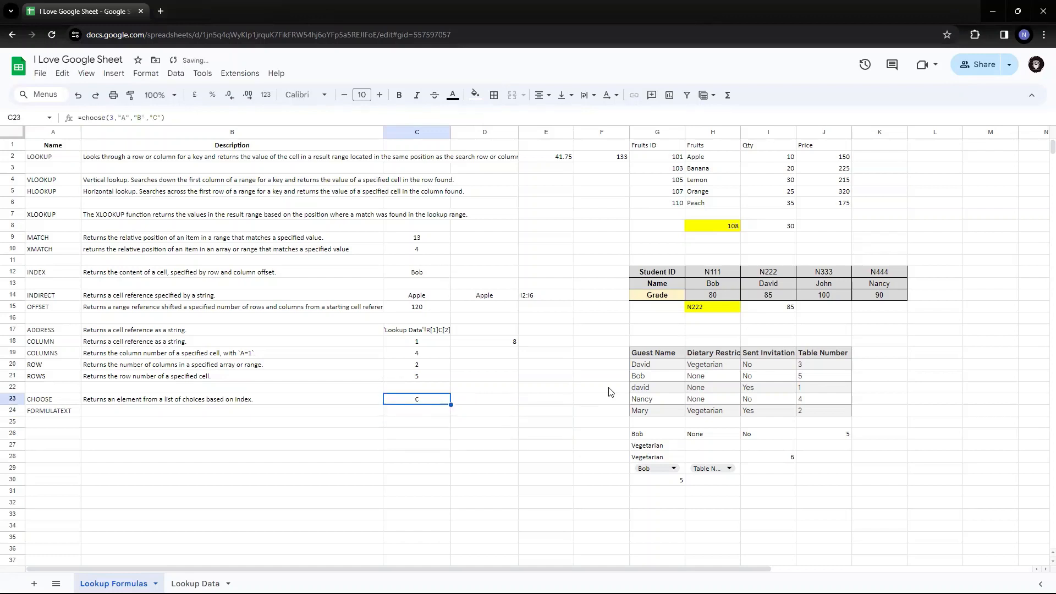
Step: Set the CHOOSE formula's index in C23 to 4, beyond its three choices
{"action": "key", "text": "F2"}
{"action": "key", "text": "Left"}
{"action": "key", "text": "Left"}
{"action": "key", "text": "Left"}
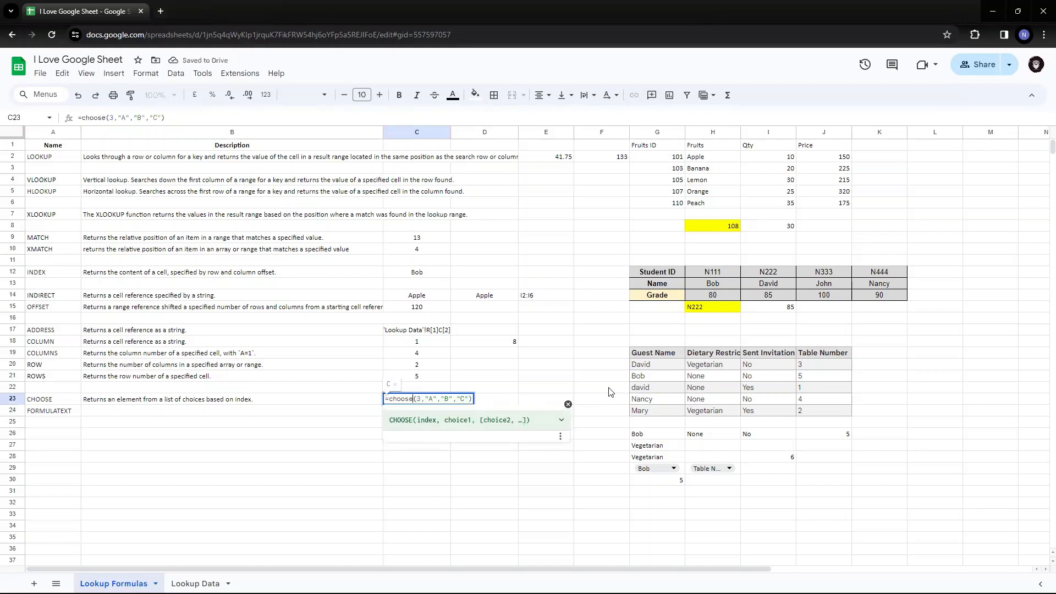
{"action": "key", "text": "BackSpace"}
{"action": "type", "text": "4"}
{"action": "key", "text": "Return"}
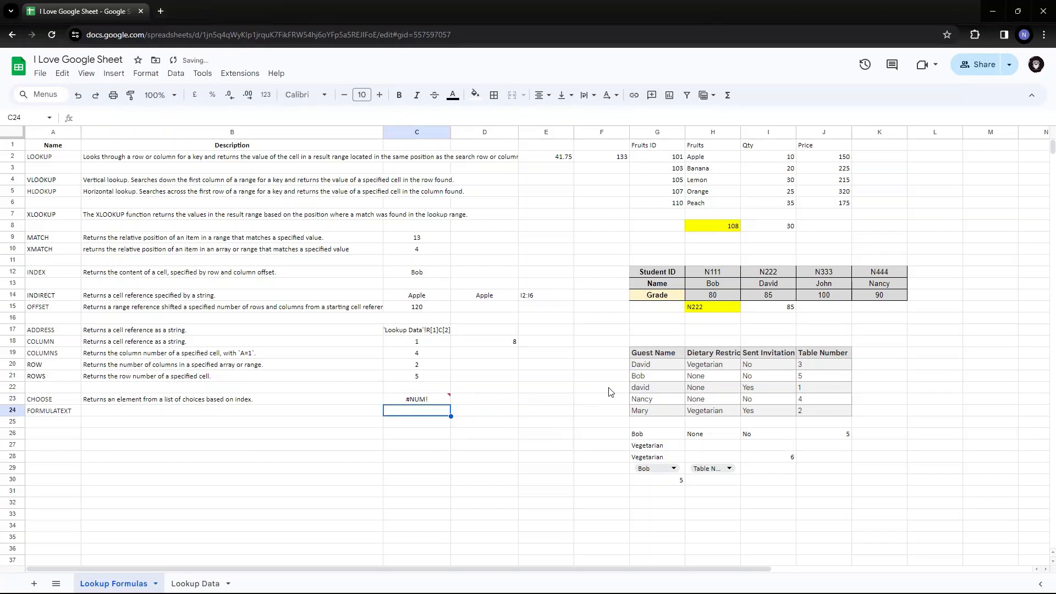
{"action": "key", "text": "Up"}
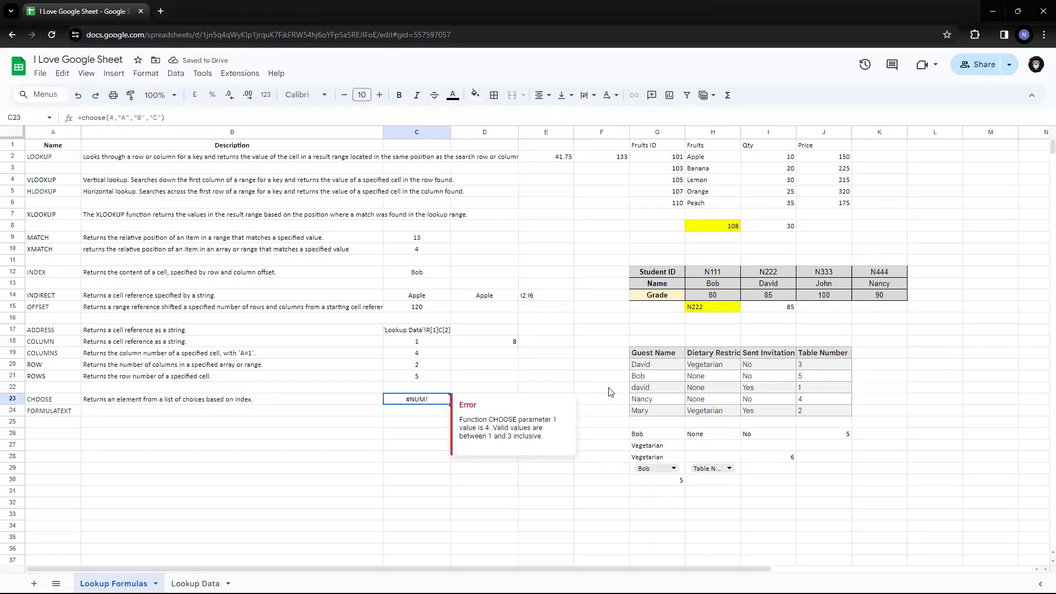
Step: Open the CHOOSE formula in C23 and review its list of choices "A","B","C" after the index
{"action": "key", "text": "F2"}
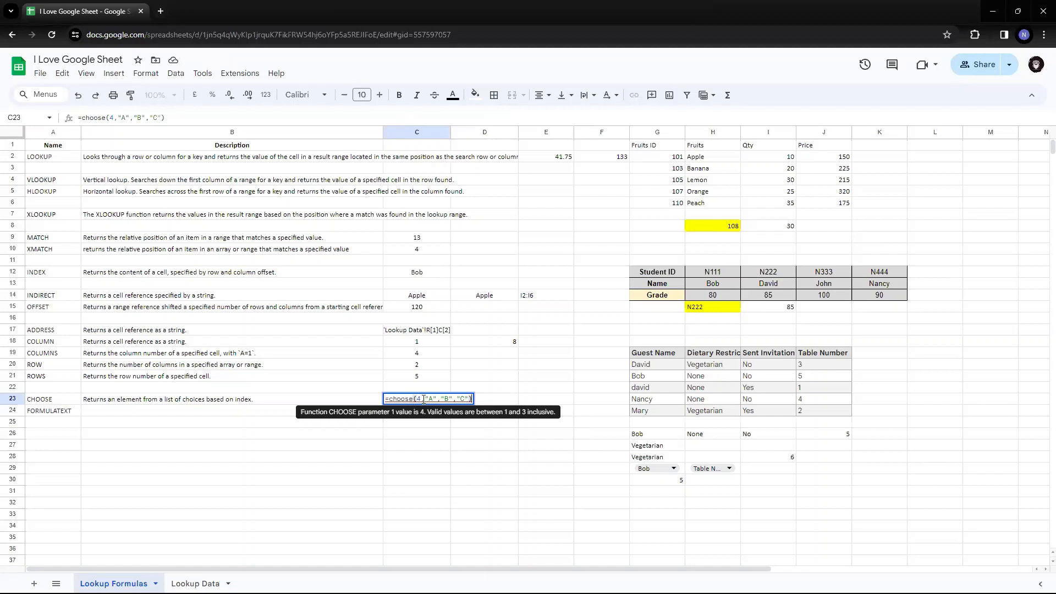
{"action": "left_click_drag", "start_coordinate": [422, 400], "coordinate": [472, 400]}
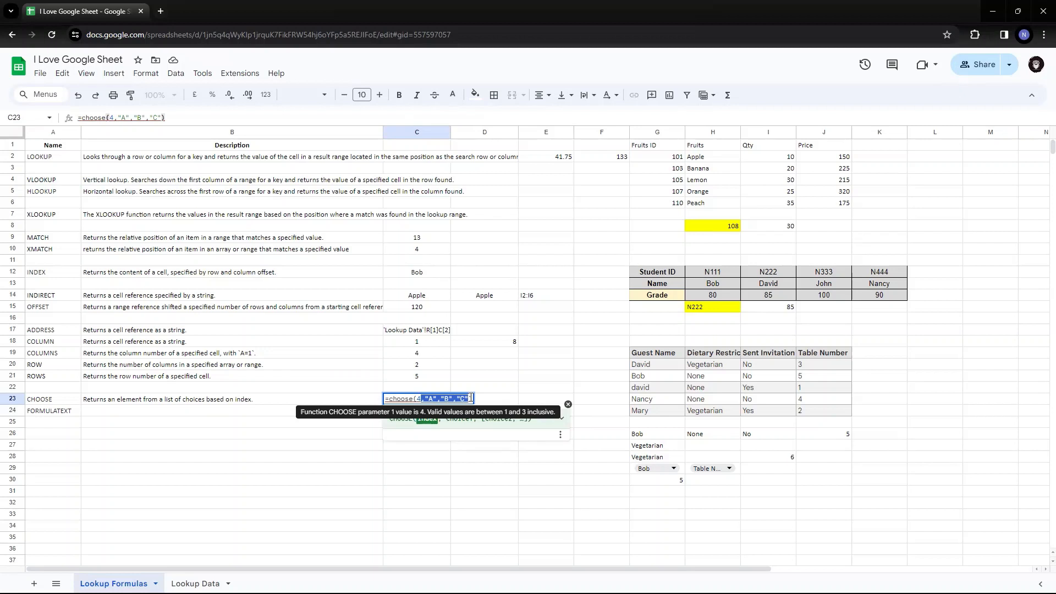
{"action": "left_click", "coordinate": [427, 390]}
{"action": "left_click", "coordinate": [427, 400]}
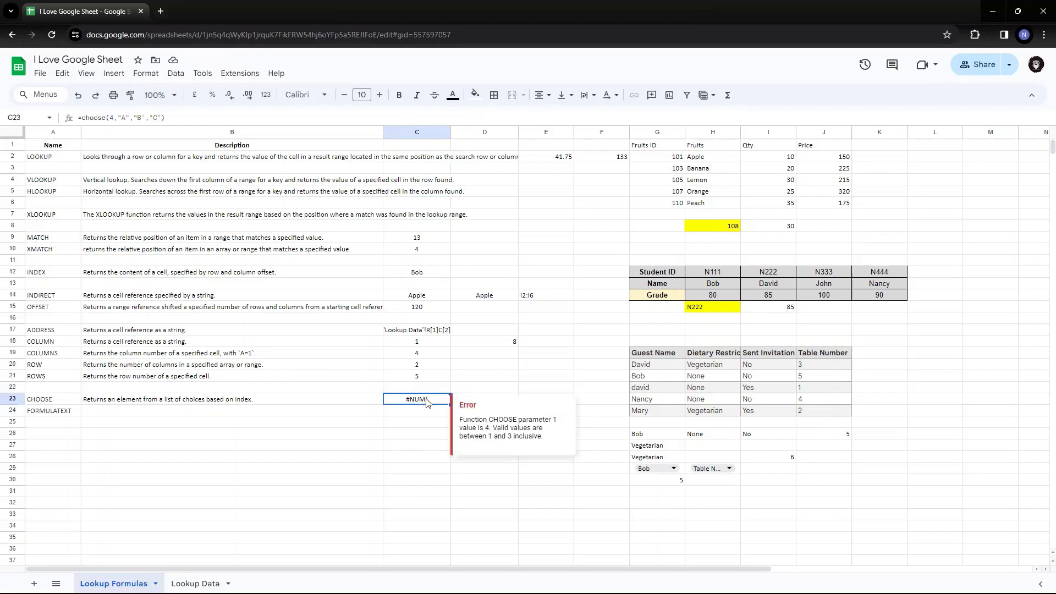
{"action": "double_click", "coordinate": [427, 400]}
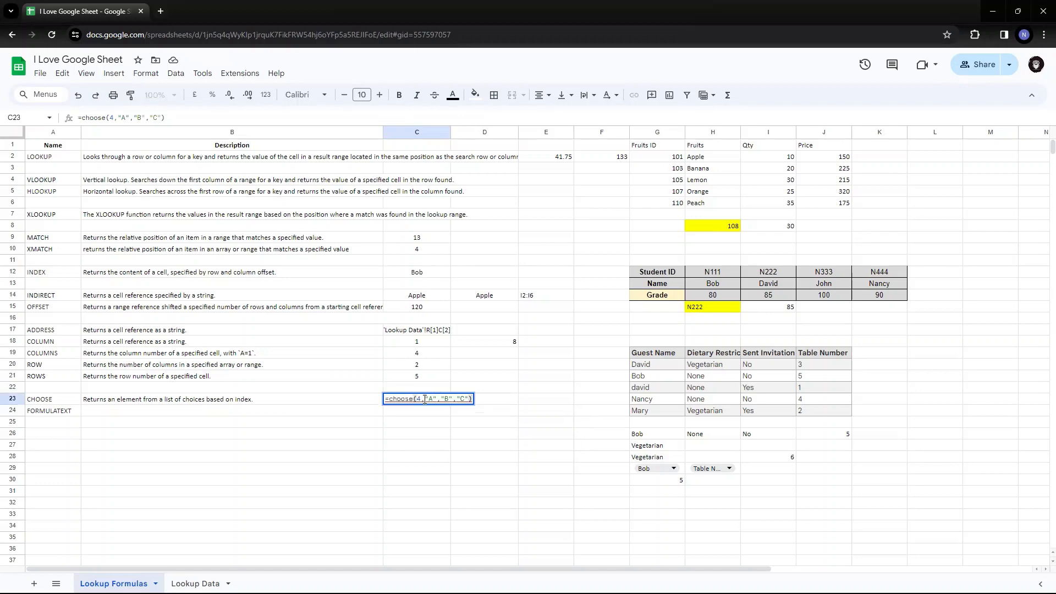
{"action": "left_click_drag", "start_coordinate": [425, 399], "coordinate": [470, 400]}
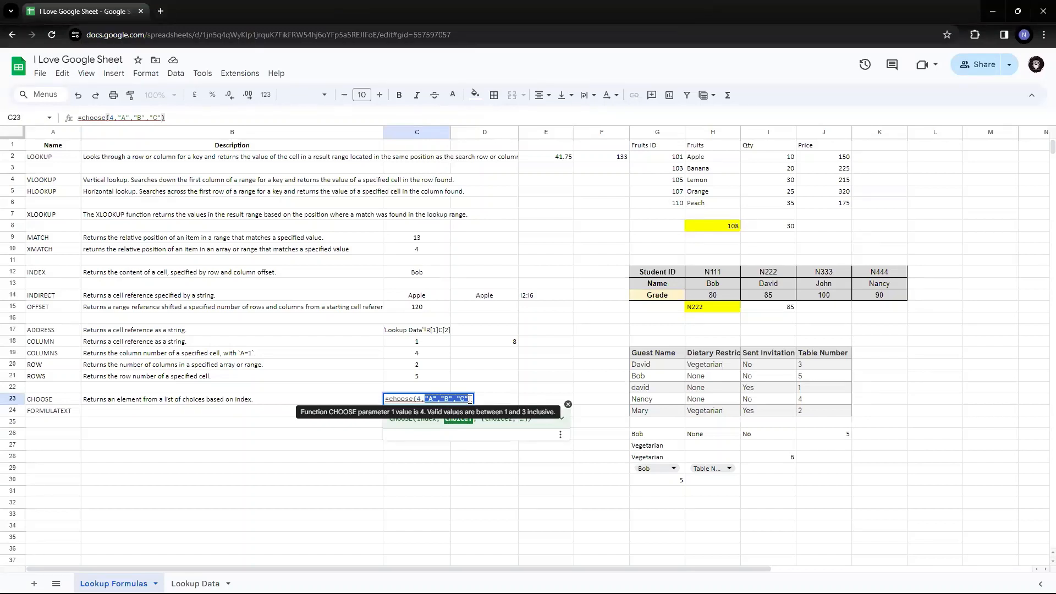
{"action": "key", "text": "shift+Left"}
{"action": "key", "text": "shift+Left"}
{"action": "key", "text": "shift+Left"}
{"action": "key", "text": "shift+Left"}
{"action": "key", "text": "shift+Left"}
{"action": "key", "text": "shift+Left"}
{"action": "key", "text": "shift+Left"}
{"action": "key", "text": "shift+Left"}
{"action": "key", "text": "Left"}
{"action": "key", "text": "Left"}
Step: Remove all the choices from the CHOOSE formula in C23, leaving =choose(4), and commit it
{"action": "key", "text": "shift+Right"}
{"action": "key", "text": "shift+Right"}
{"action": "key", "text": "shift+Right"}
{"action": "key", "text": "shift+Right"}
{"action": "key", "text": "shift+Right"}
{"action": "key", "text": "shift+Right"}
{"action": "key", "text": "shift+Right"}
{"action": "key", "text": "shift+Right"}
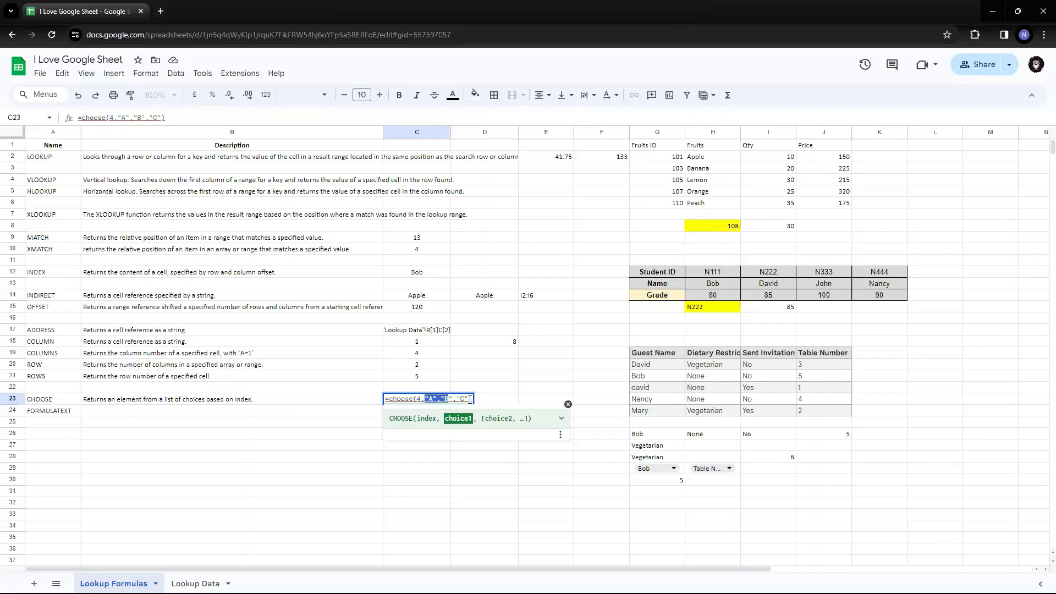
{"action": "key", "text": "shift+Right"}
{"action": "key", "text": "shift+Right"}
{"action": "key", "text": "shift+Right"}
{"action": "key", "text": "BackSpace"}
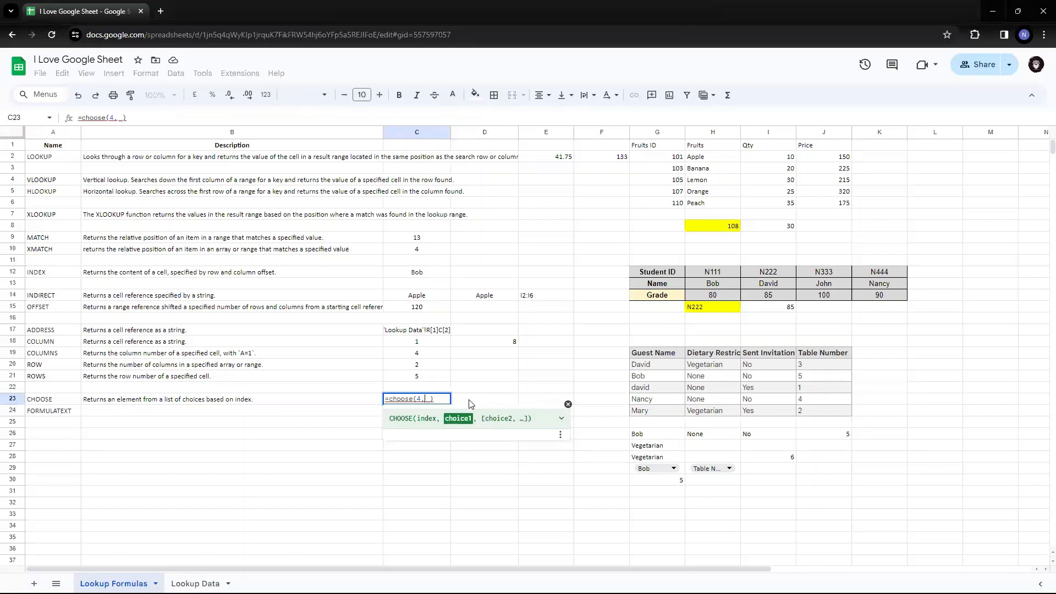
{"action": "key", "text": "Left"}
{"action": "key", "text": "BackSpace"}
{"action": "key", "text": "BackSpace"}
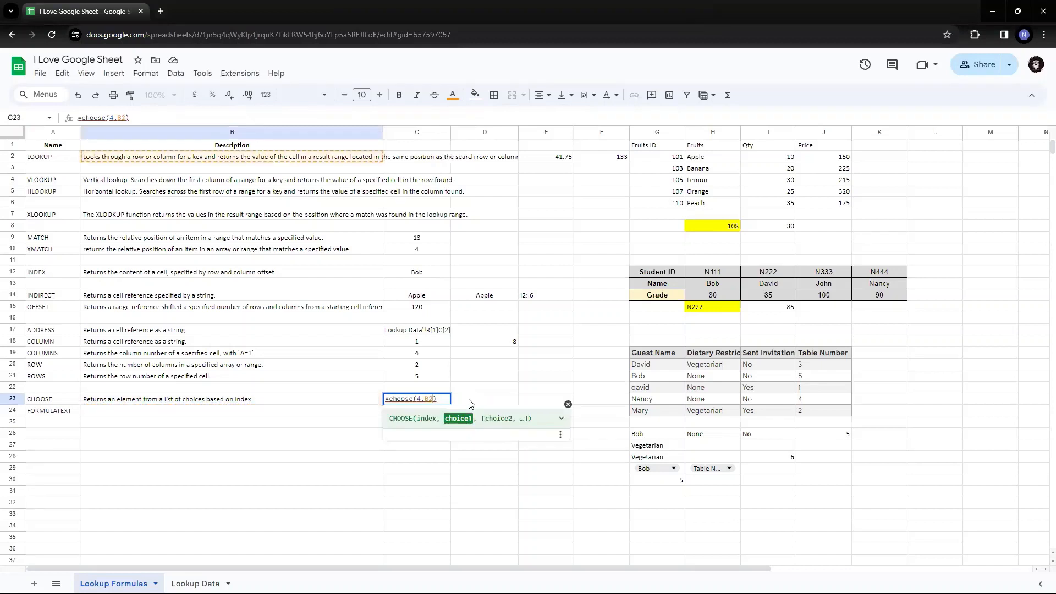
{"action": "key", "text": "Return"}
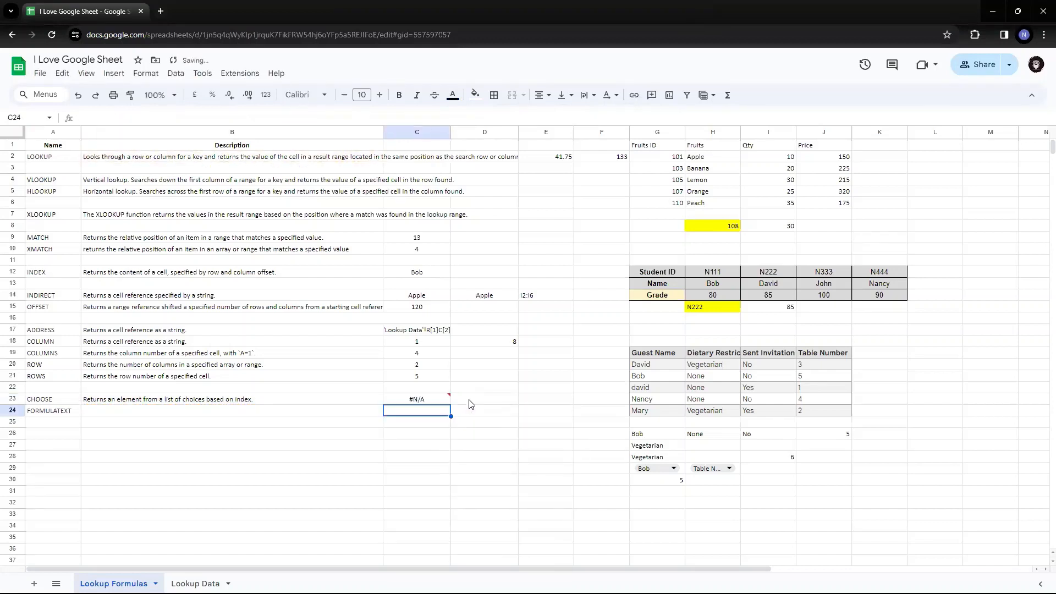
Step: Change the index of the CHOOSE formula in C23 to 1, with no choices listed
{"action": "key", "text": "Up"}
{"action": "key", "text": "Return"}
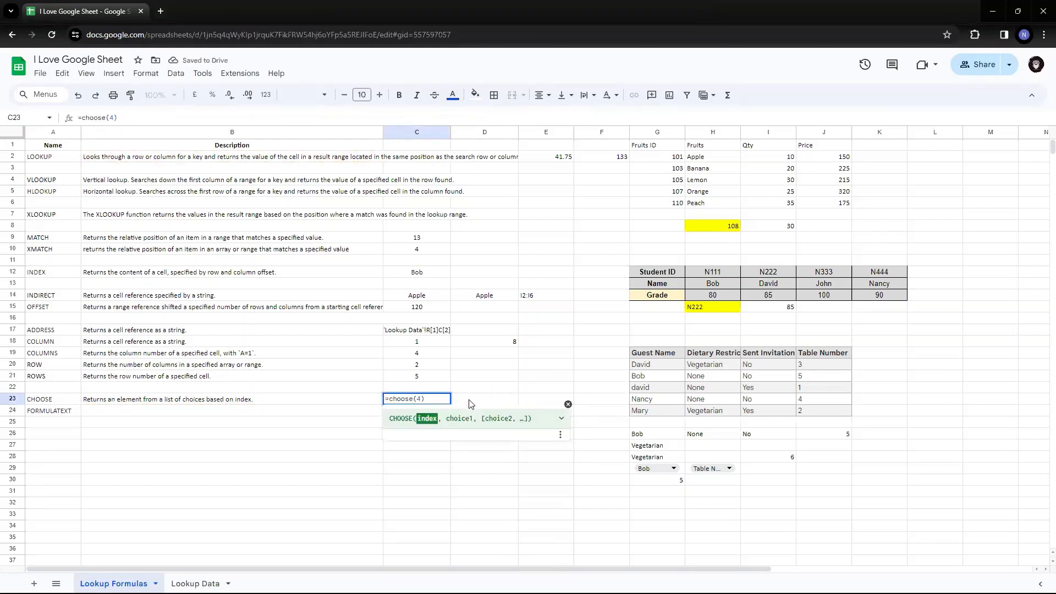
{"action": "key", "text": "Left"}
{"action": "key", "text": "Left"}
{"action": "key", "text": "Return"}
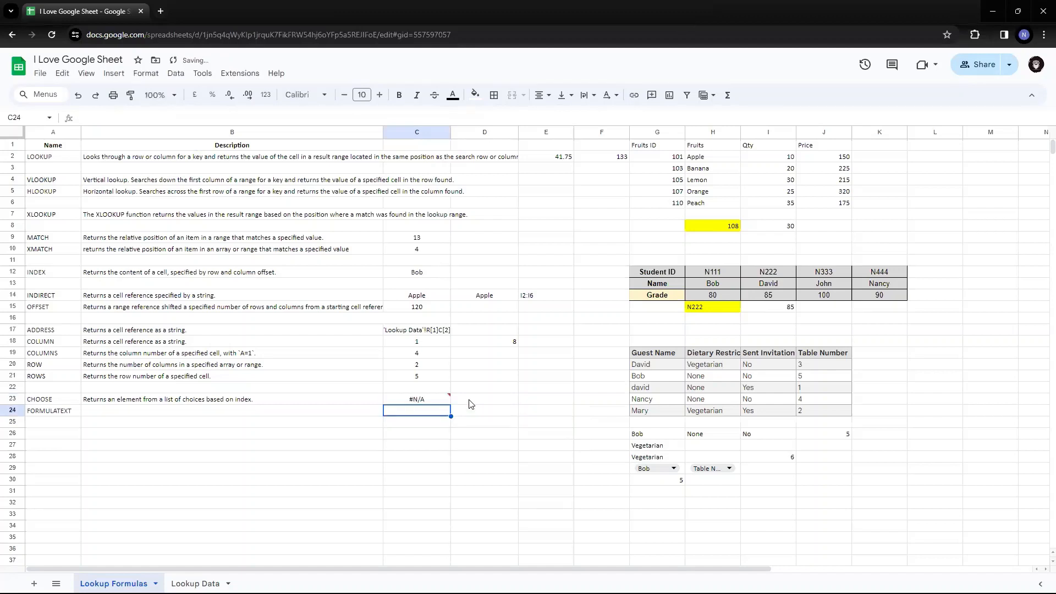
Step: Add "A" as the only choice in the CHOOSE formula in C23
{"action": "key", "text": "Up"}
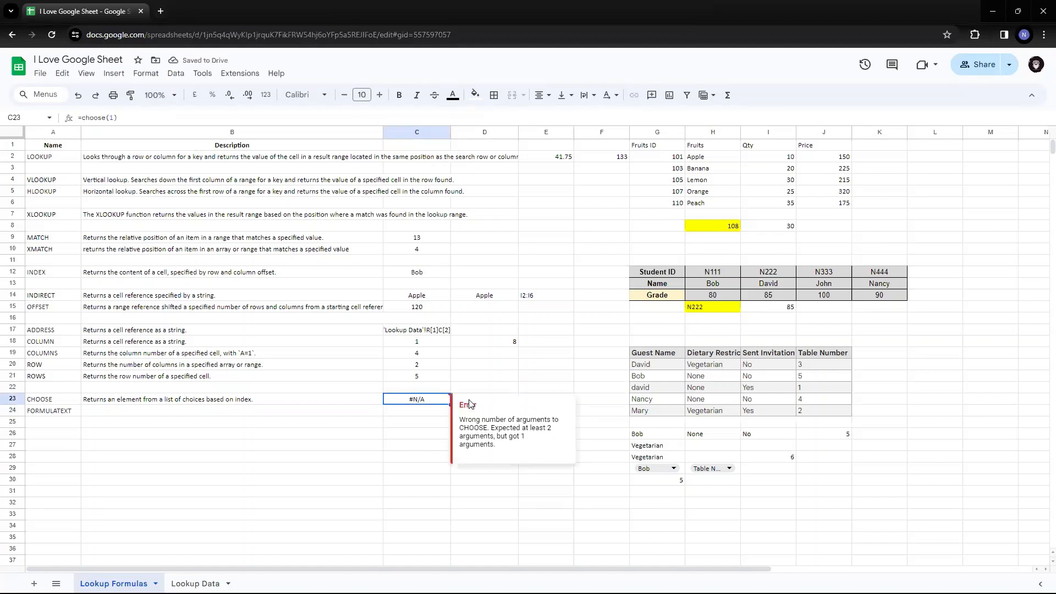
{"action": "key", "text": "Return"}
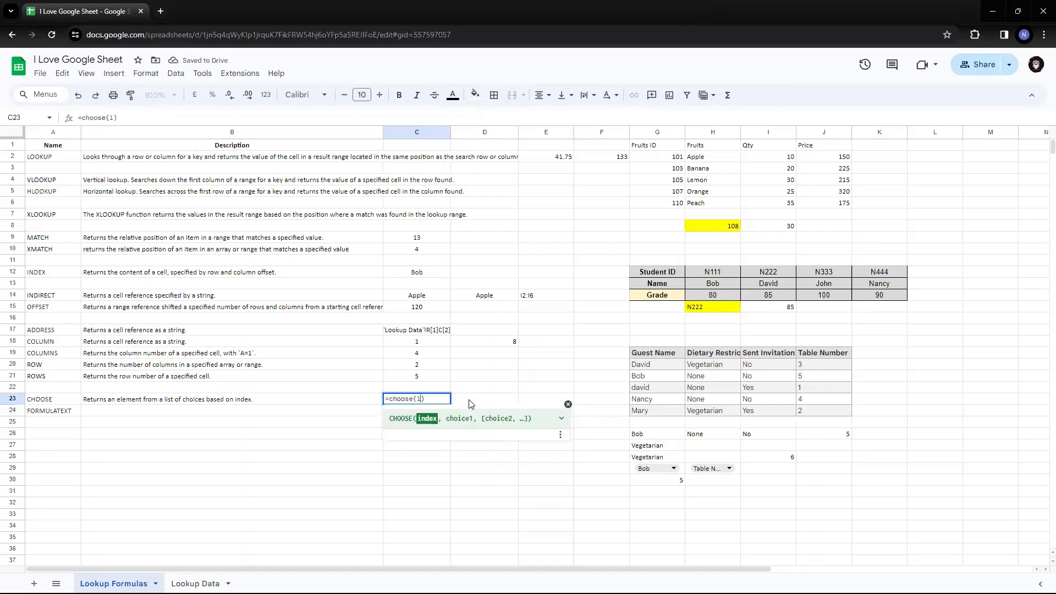
{"action": "type", "text": ","}
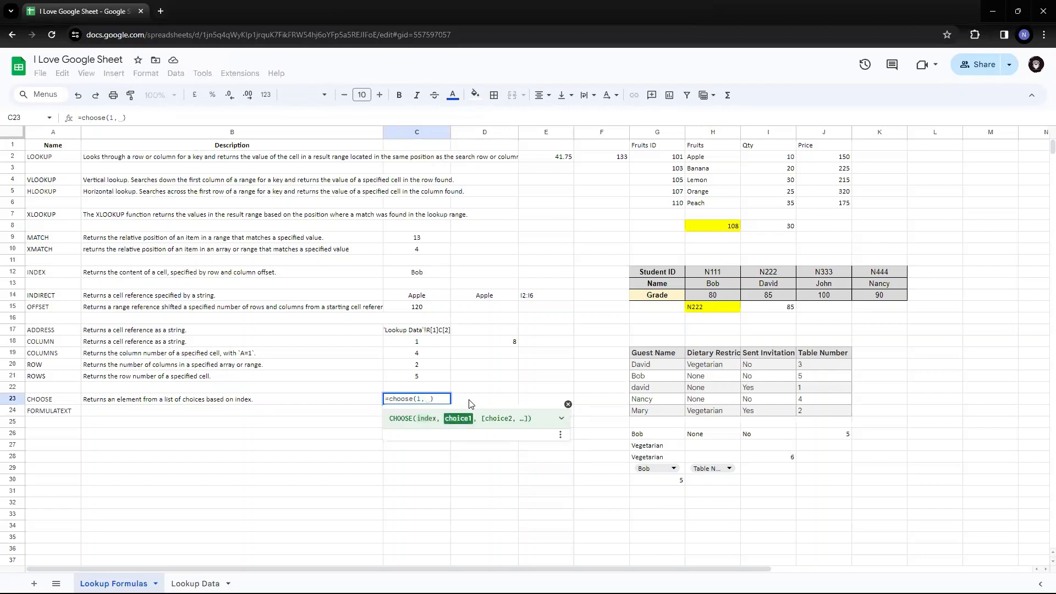
{"action": "type", "text": "\"A\""}
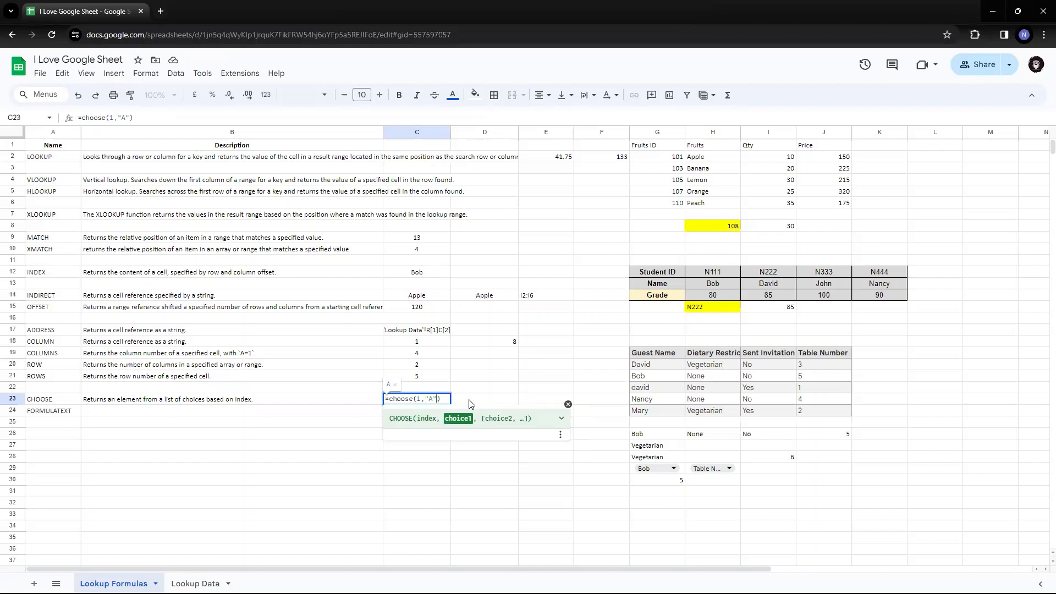
{"action": "key", "text": "Return"}
{"action": "key", "text": "Up"}
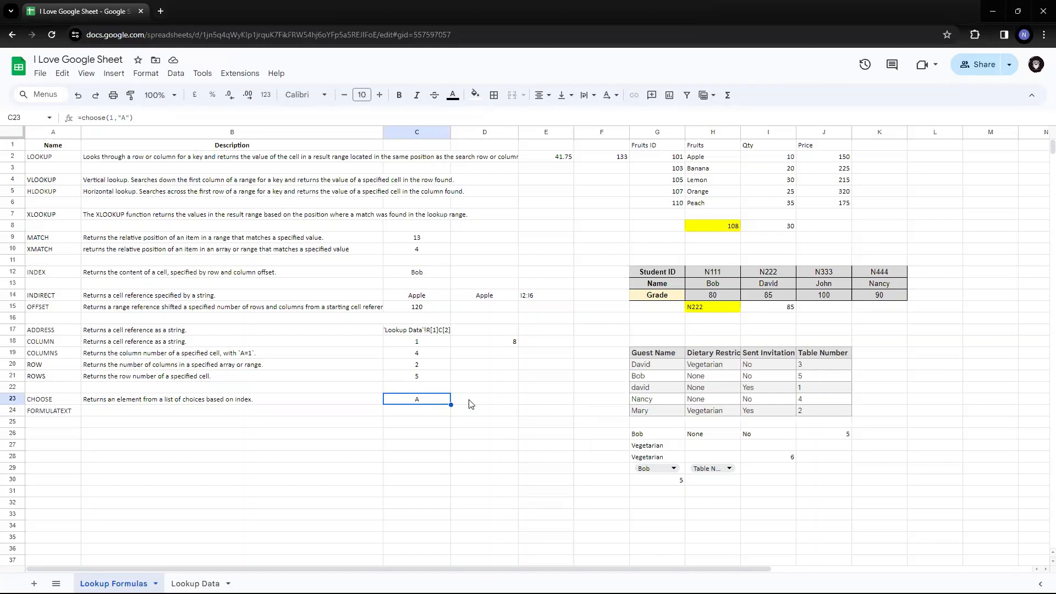
Step: Review the index and single choice arguments of the CHOOSE formula in C23 without editing them
{"action": "key", "text": "F2"}
{"action": "key", "text": "Left"}
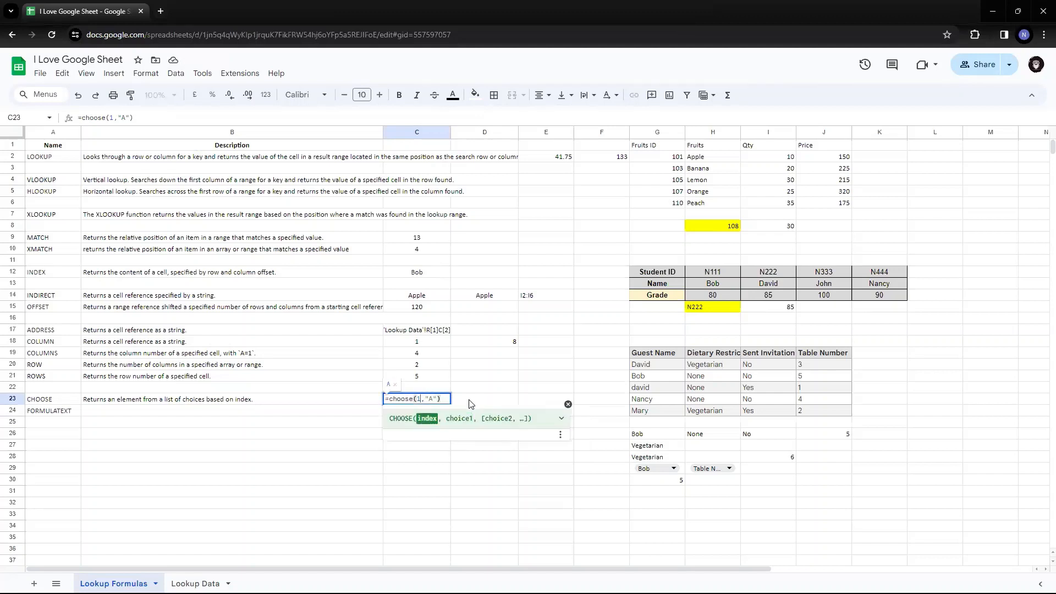
{"action": "key", "text": "shift+Right"}
{"action": "key", "text": "Right"}
{"action": "key", "text": "Right"}
{"action": "key", "text": "shift+Right"}
{"action": "key", "text": "shift+Right"}
{"action": "key", "text": "shift+Right"}
{"action": "key", "text": "shift+Right"}
{"action": "key", "text": "shift+Left"}
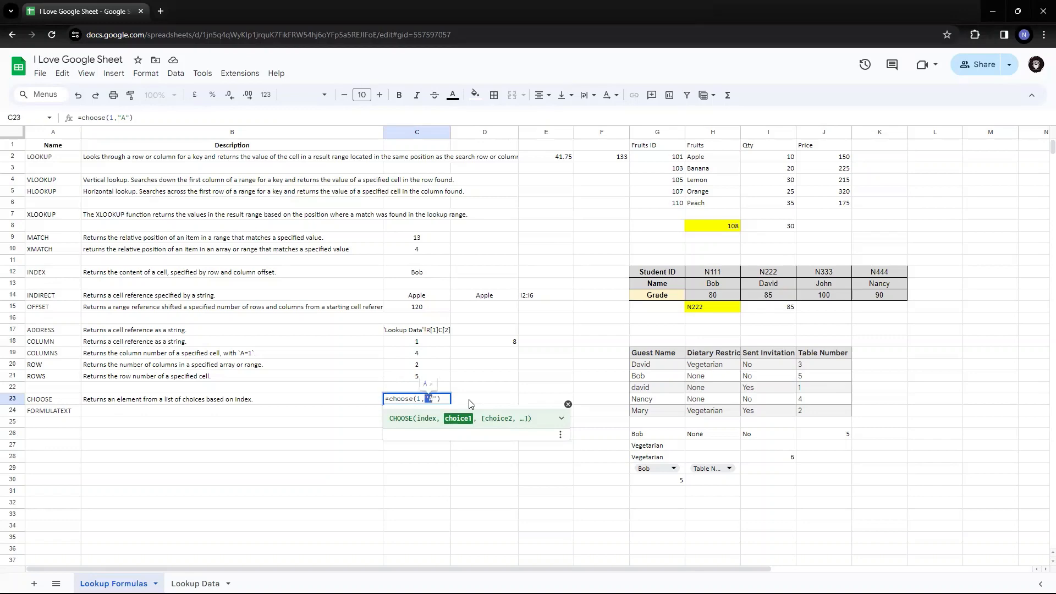
{"action": "key", "text": "Right"}
{"action": "key", "text": "shift+Right"}
{"action": "key", "text": "Left"}
{"action": "key", "text": "shift+Left"}
{"action": "key", "text": "shift+Left"}
{"action": "key", "text": "shift+Left"}
{"action": "key", "text": "Return"}
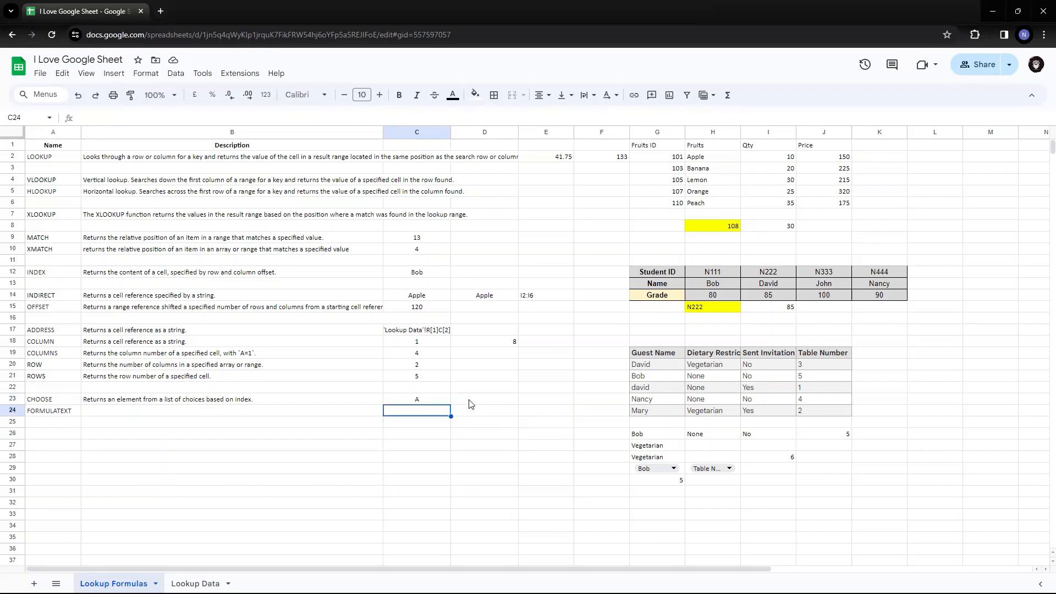
Step: Set the text colour of the FORMULATEXT description in B24 to black
{"action": "key", "text": "Up"}
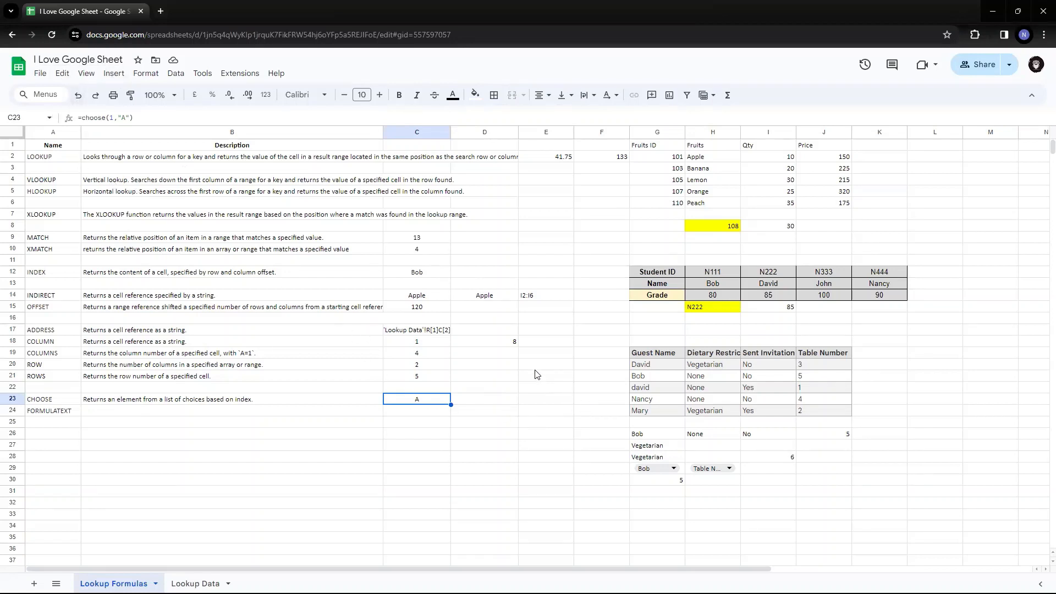
{"action": "key", "text": "Left"}
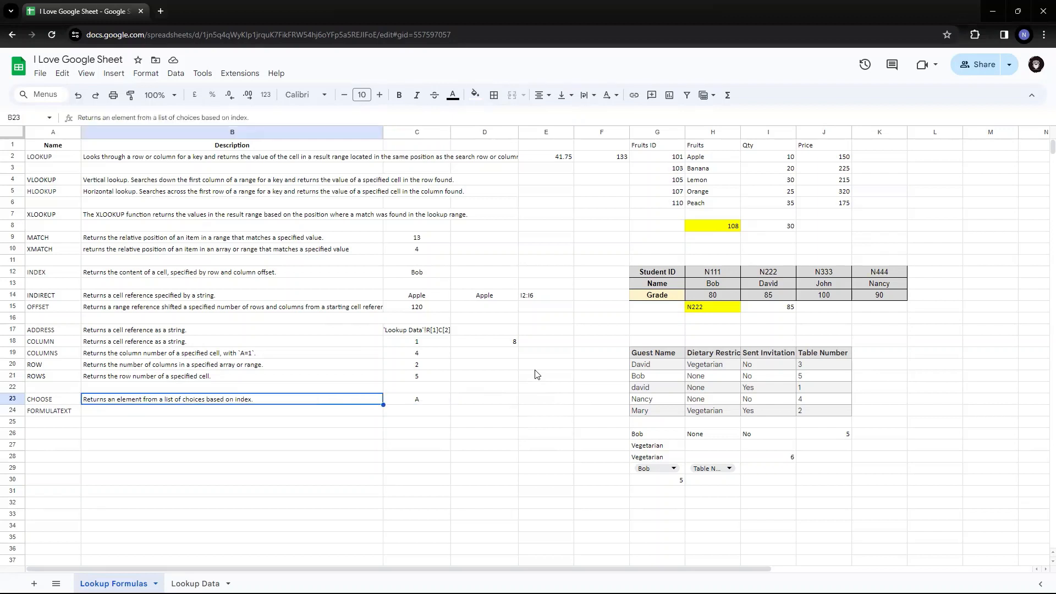
{"action": "key", "text": "Down"}
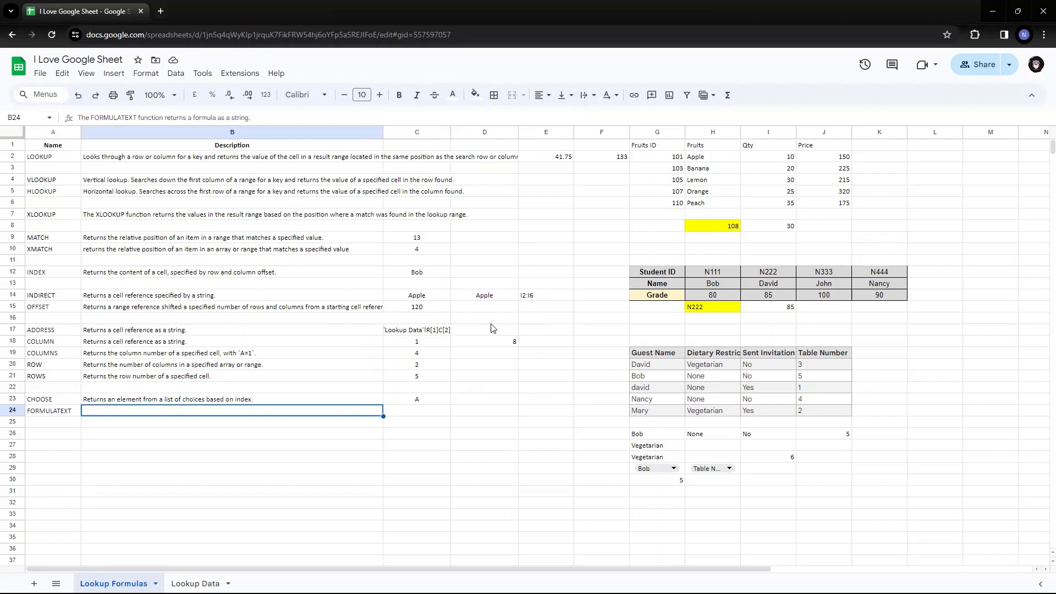
{"action": "left_click", "coordinate": [452, 98]}
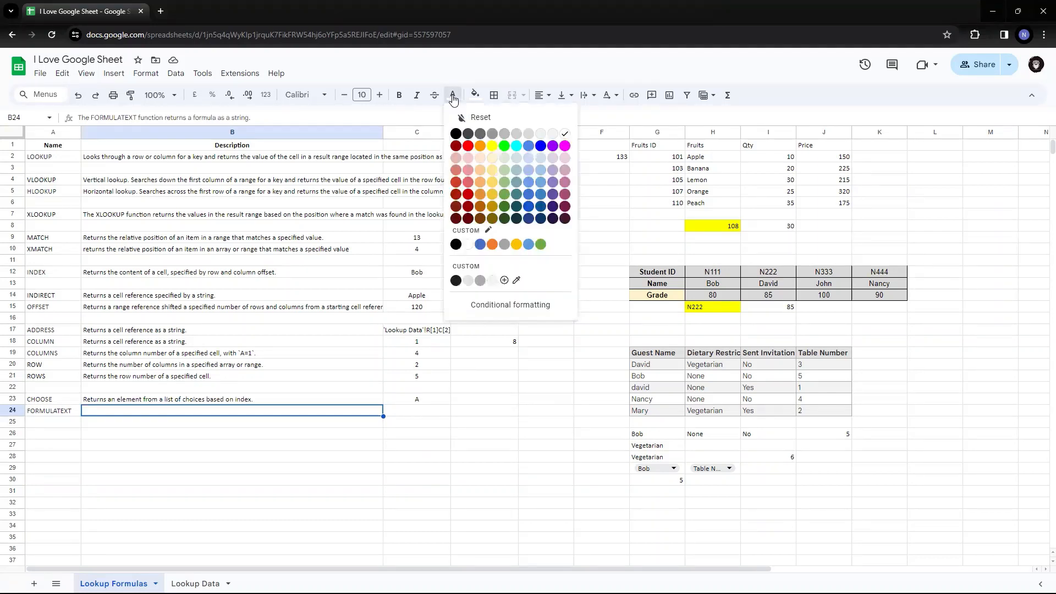
{"action": "left_click", "coordinate": [456, 245]}
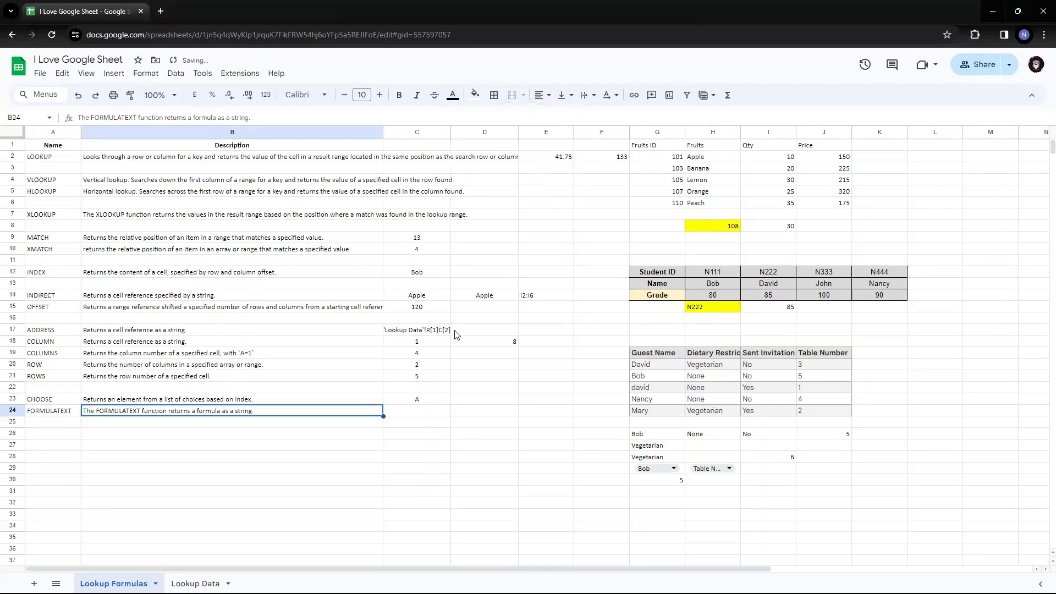
Step: Look through the example cells in and around the lookup tables for one containing a formula, ending at G28
{"action": "left_click", "coordinate": [427, 414]}
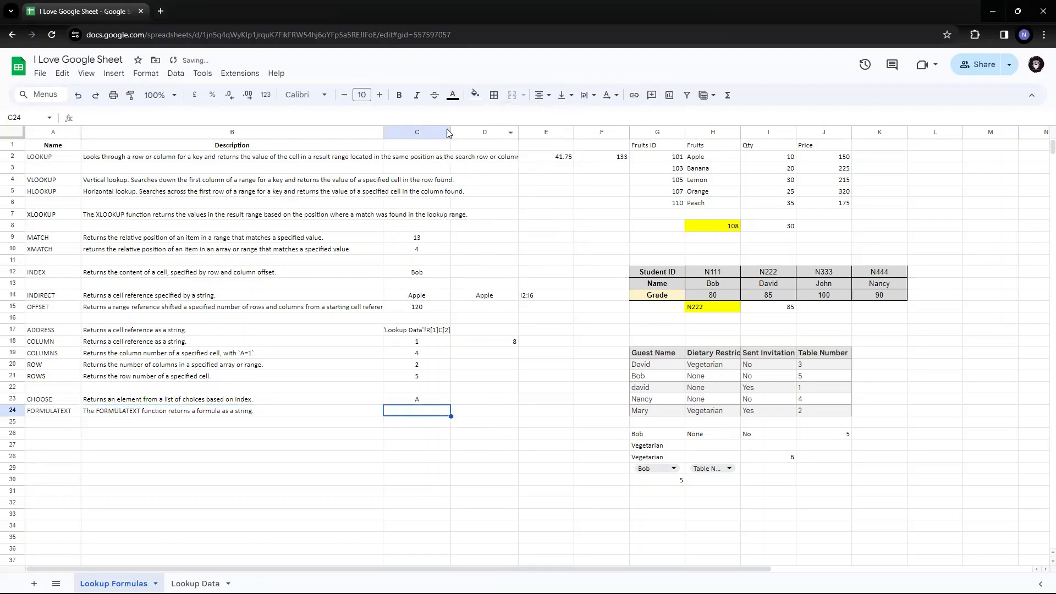
{"action": "left_click", "coordinate": [528, 2]}
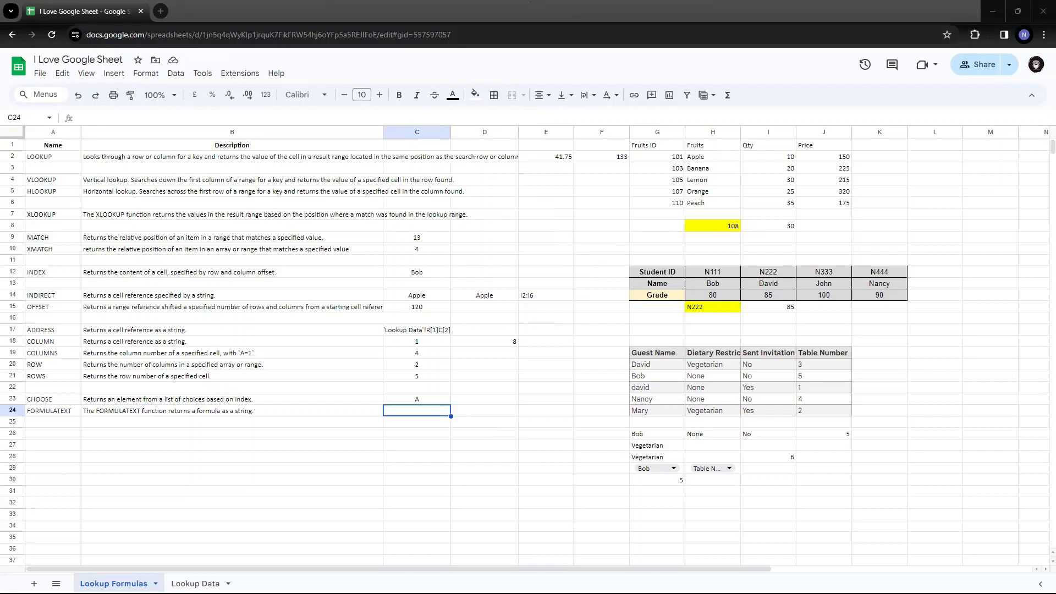
{"action": "left_click", "coordinate": [609, 3]}
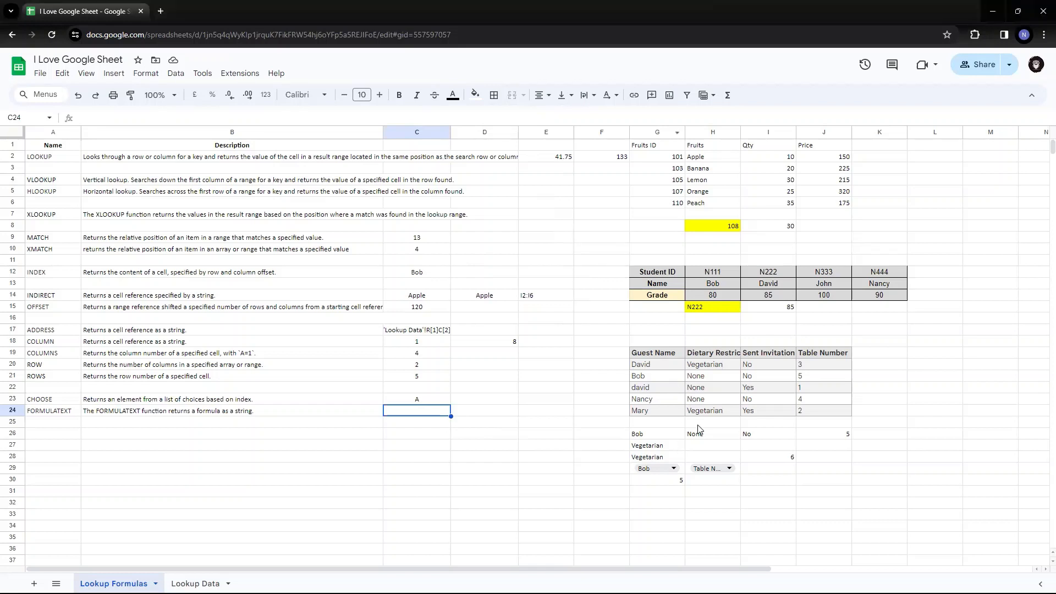
{"action": "left_click", "coordinate": [703, 310]}
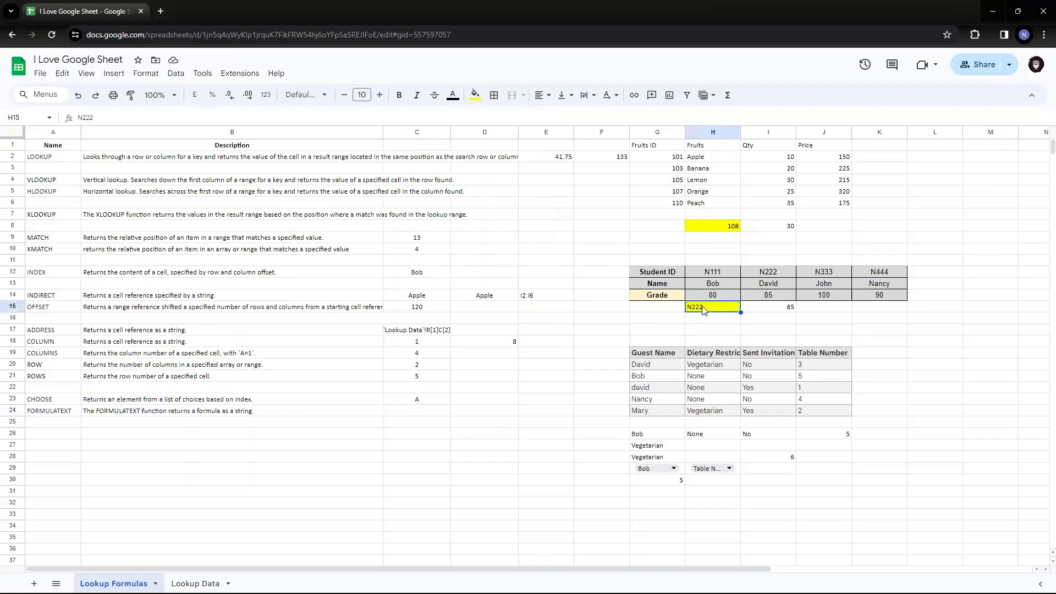
{"action": "left_click", "coordinate": [710, 230]}
{"action": "left_click", "coordinate": [714, 195]}
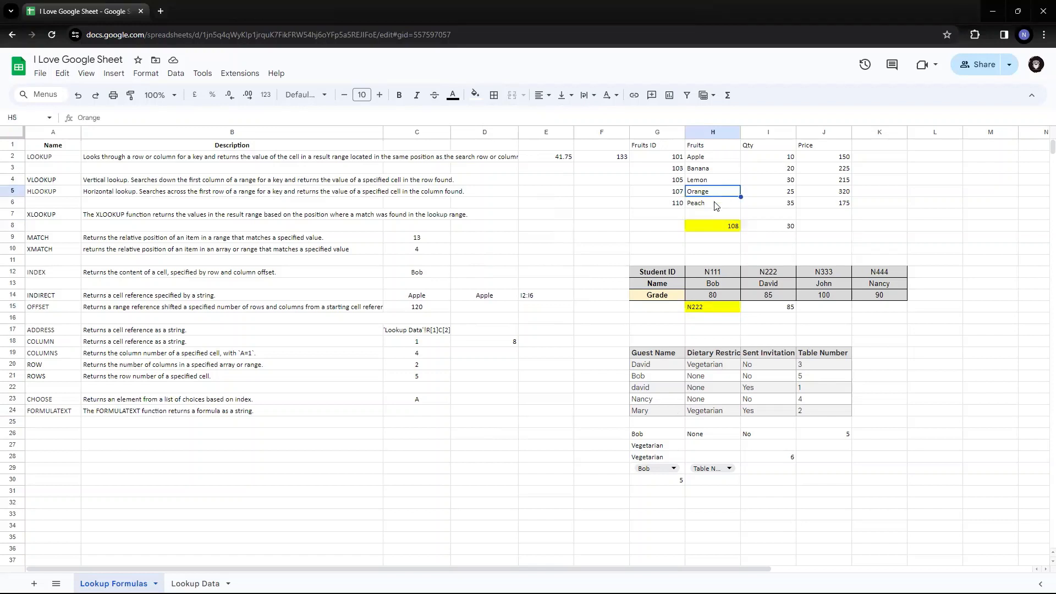
{"action": "left_click", "coordinate": [696, 436]}
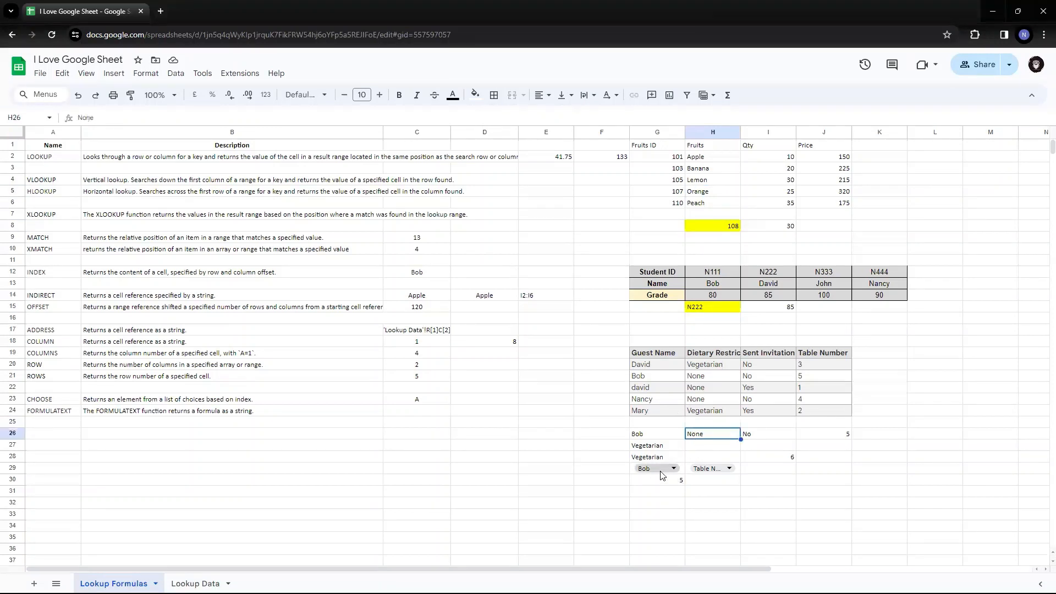
{"action": "left_click", "coordinate": [650, 454]}
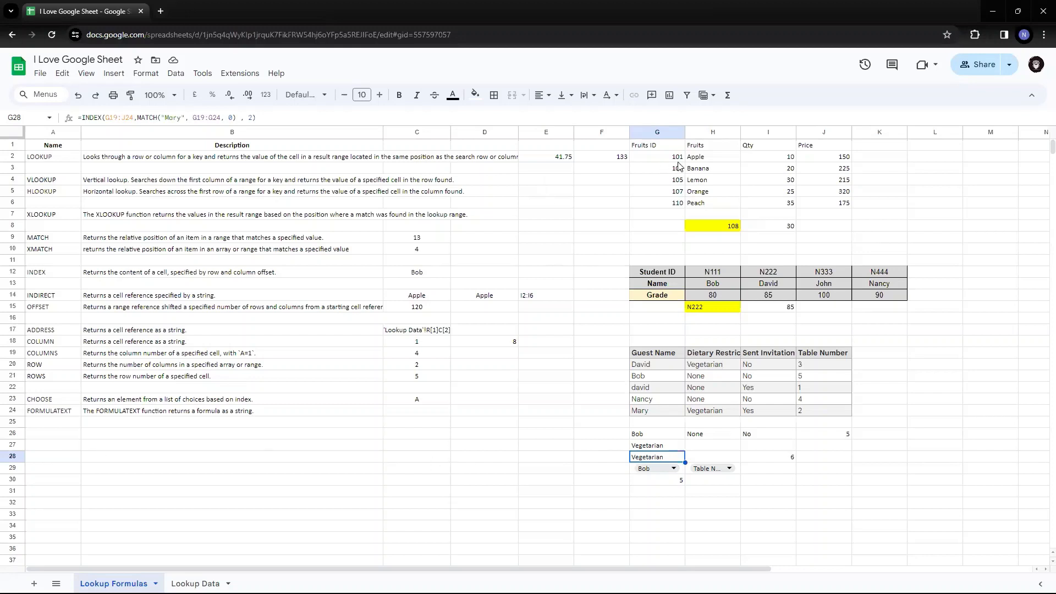
Step: Point out column G and row 28, and highlight the whole INDEX and MATCH formula in G28
{"action": "left_click", "coordinate": [658, 133]}
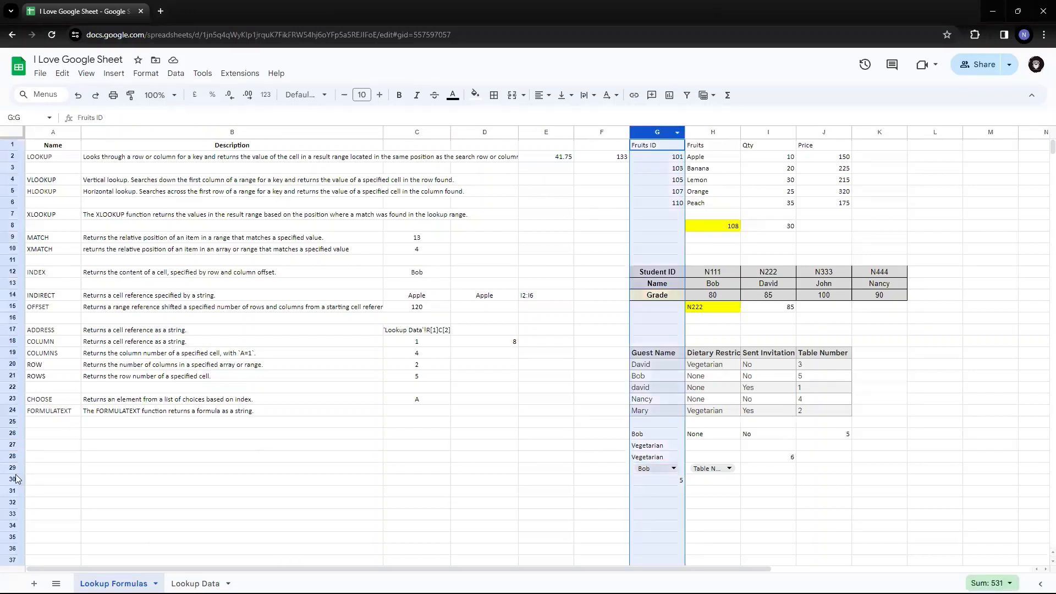
{"action": "left_click", "coordinate": [12, 456]}
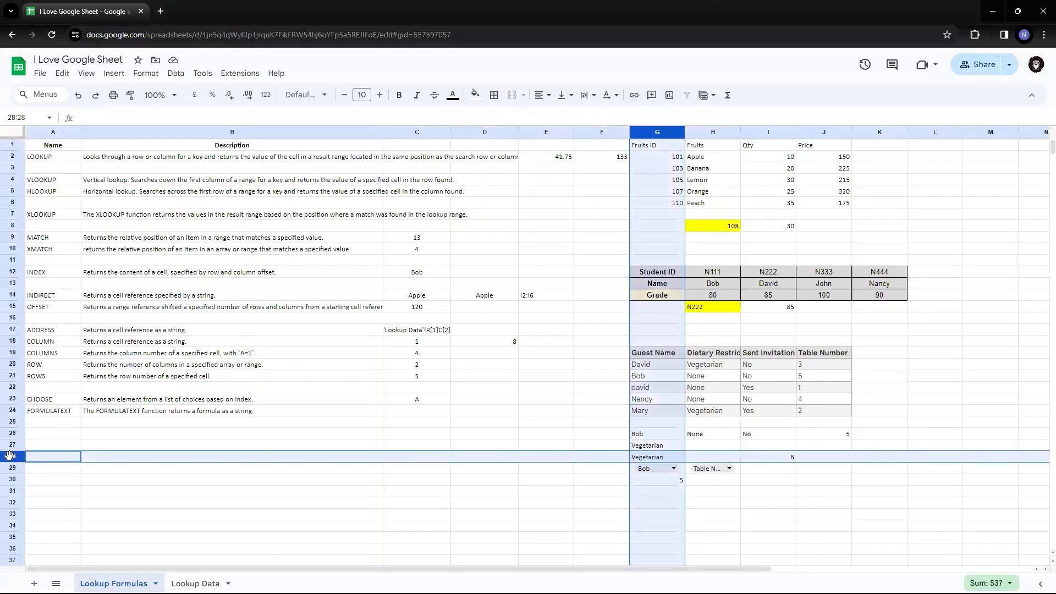
{"action": "left_click", "coordinate": [646, 457]}
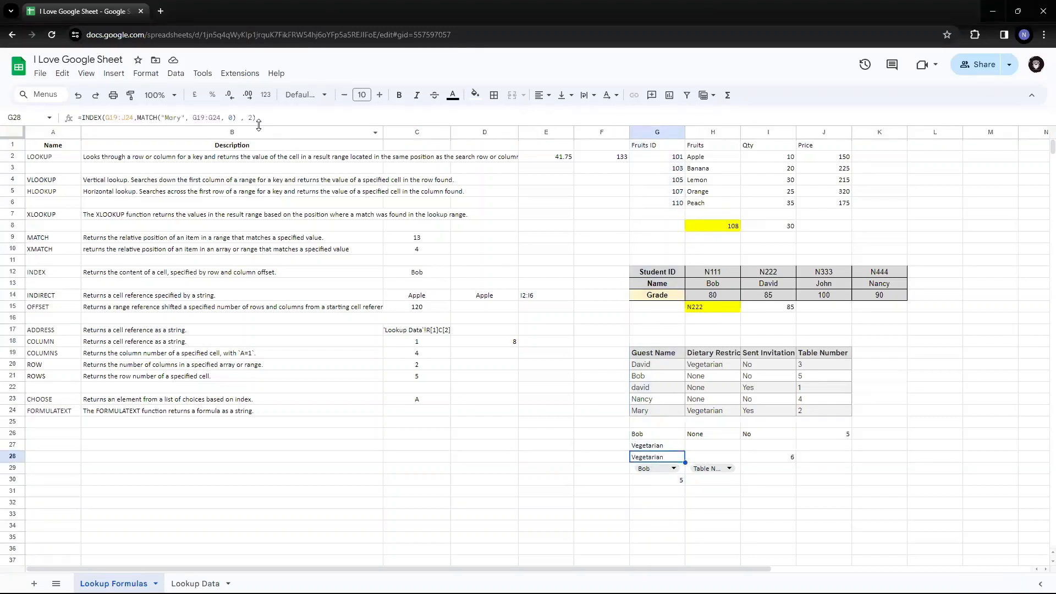
{"action": "left_click_drag", "start_coordinate": [256, 117], "coordinate": [70, 120]}
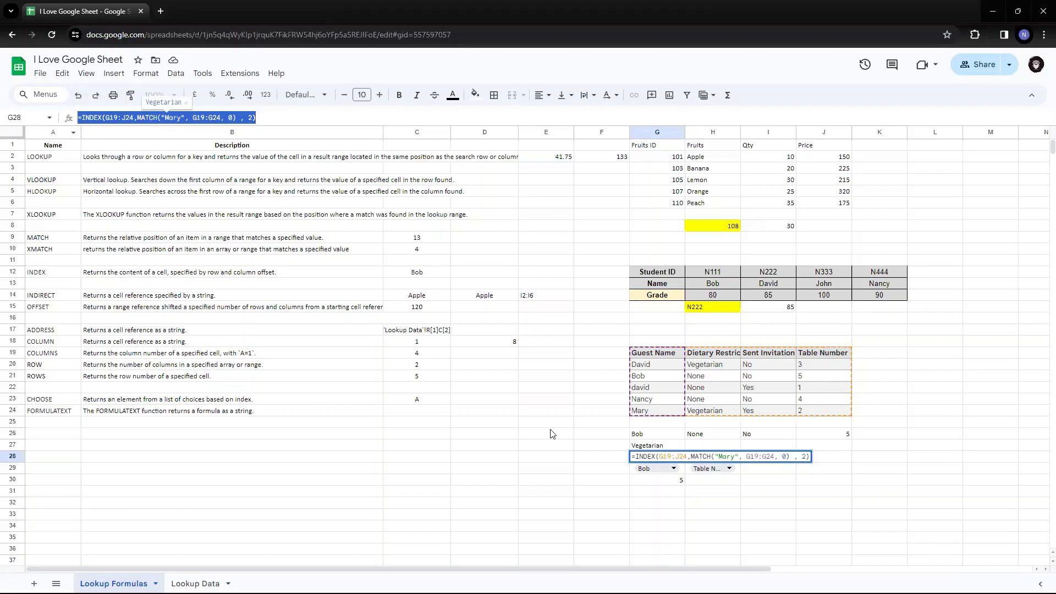
Step: Enter a FORMULATEXT formula in C24 that references cell G28
{"action": "left_click", "coordinate": [416, 411]}
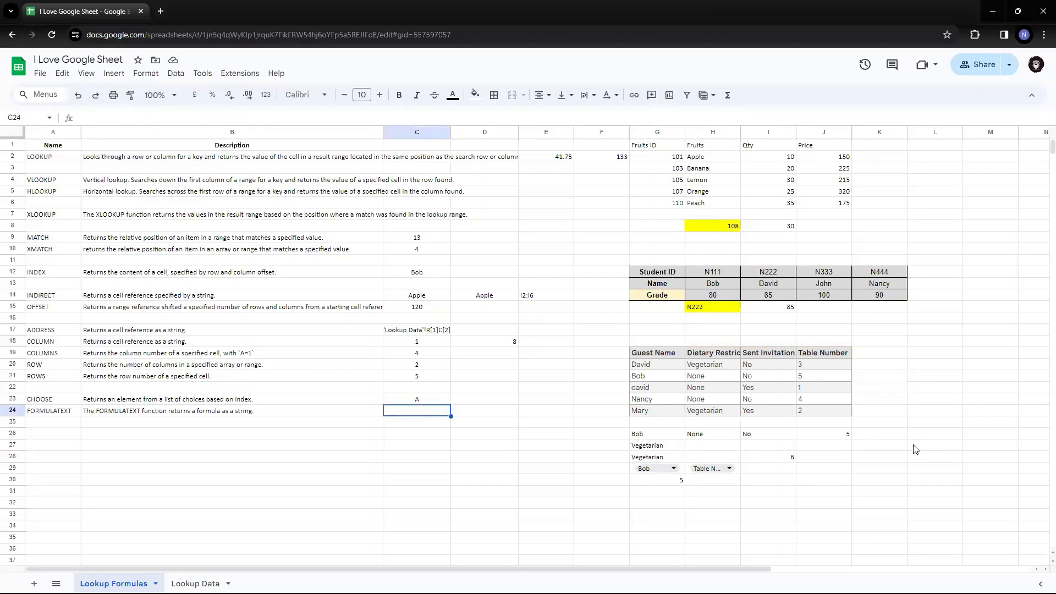
{"action": "type", "text": "=formu"}
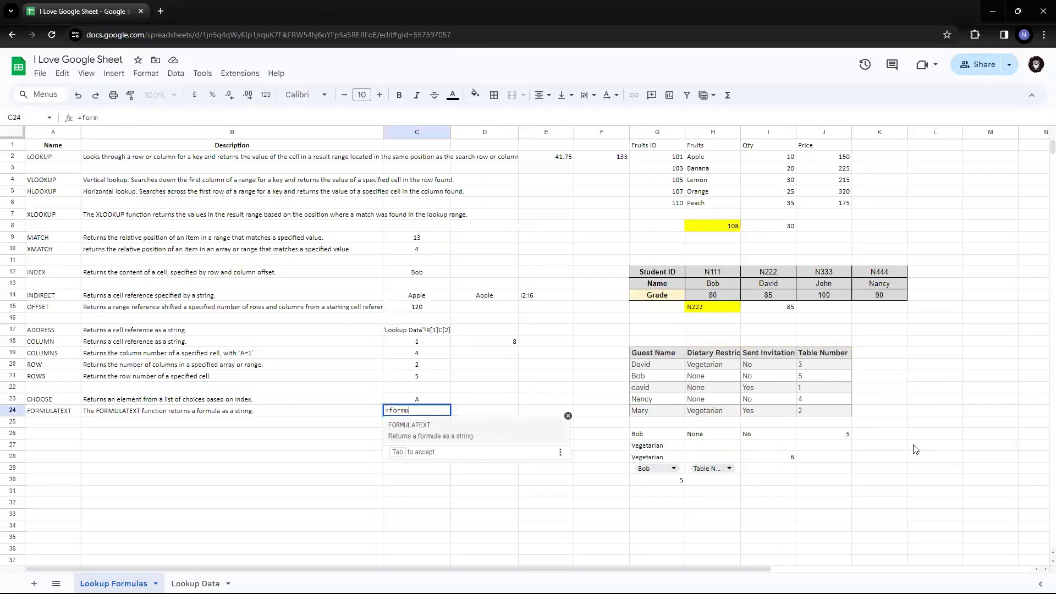
{"action": "type", "text": "latext("}
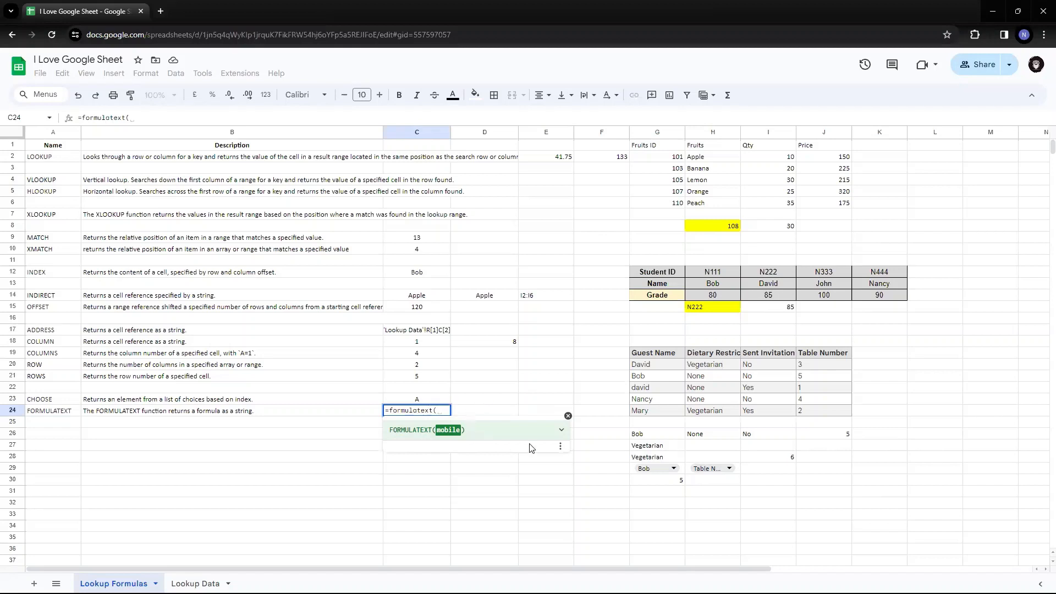
{"action": "left_click", "coordinate": [647, 460]}
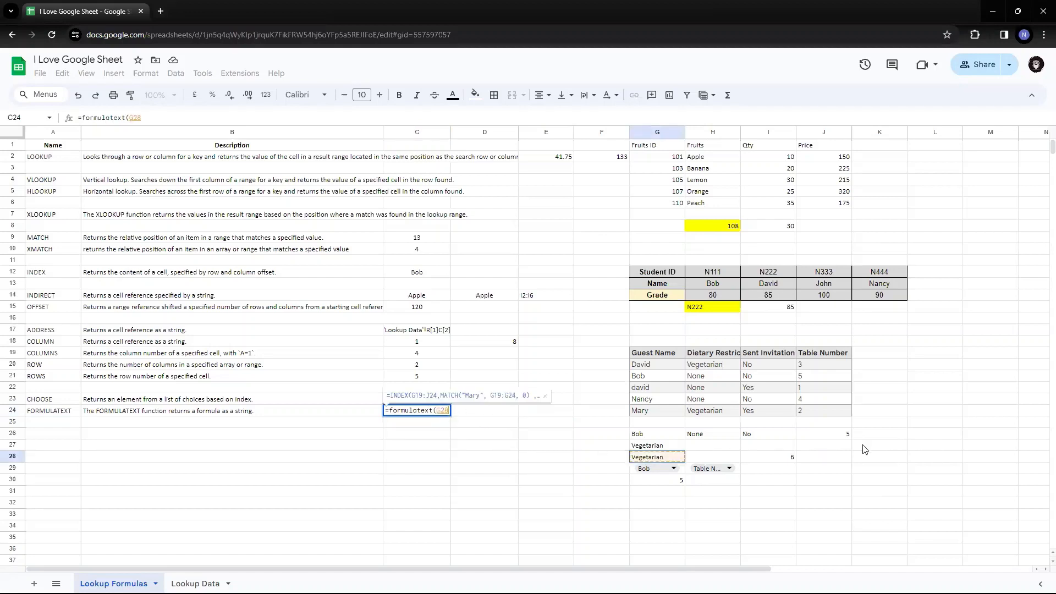
{"action": "type", "text": ")"}
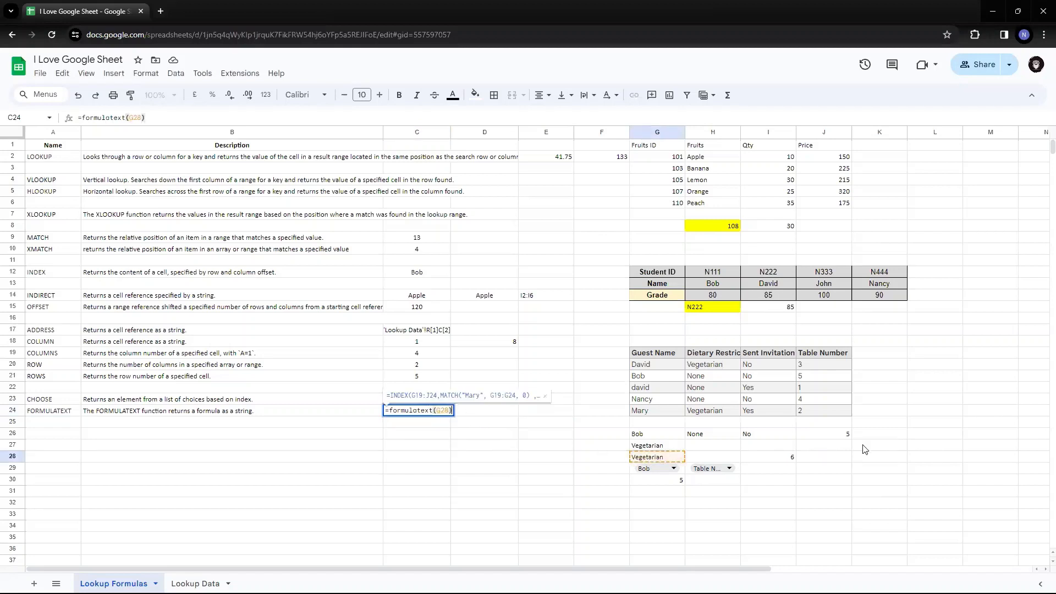
{"action": "key", "text": "Return"}
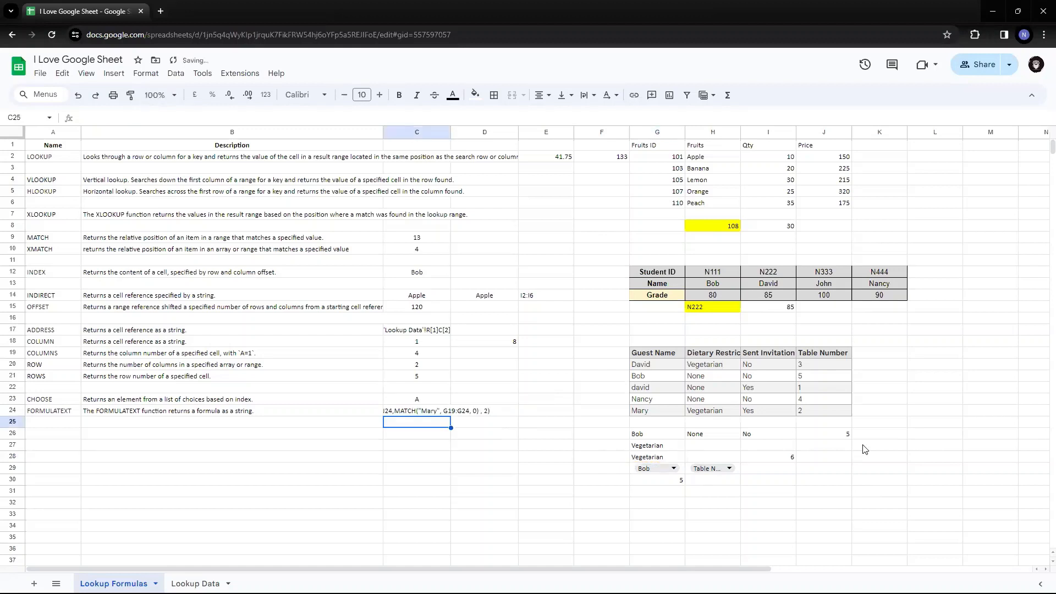
Step: Left-align the FORMULATEXT result in C24
{"action": "key", "text": "Up"}
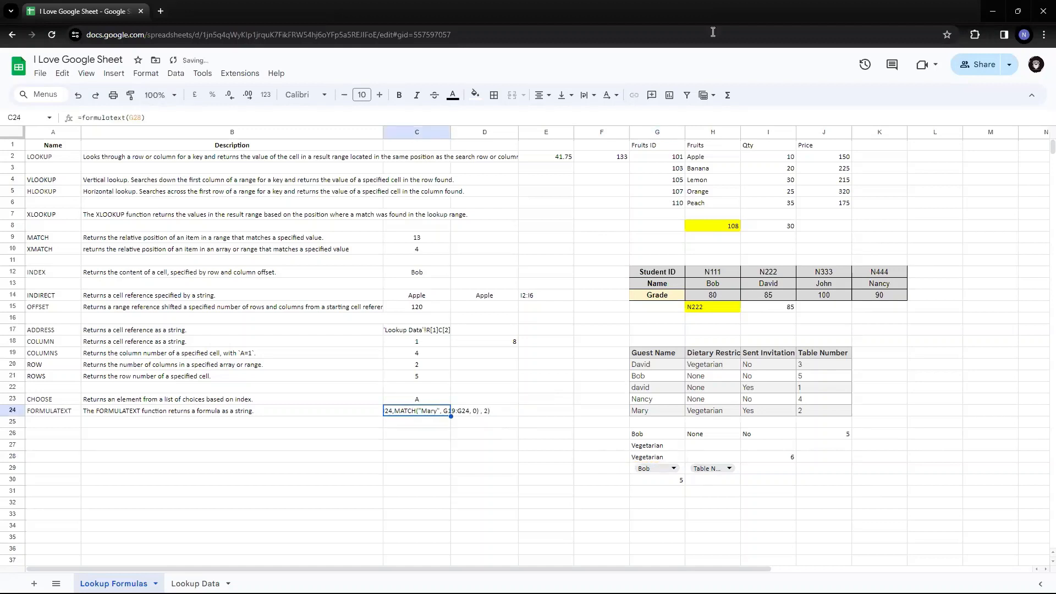
{"action": "left_click", "coordinate": [542, 95]}
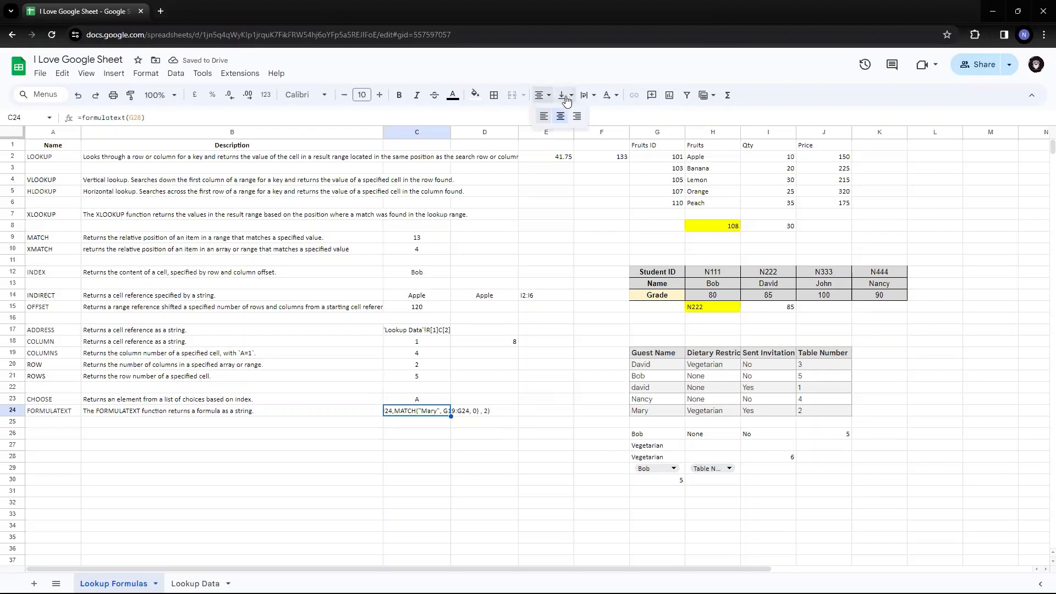
{"action": "left_click", "coordinate": [543, 116]}
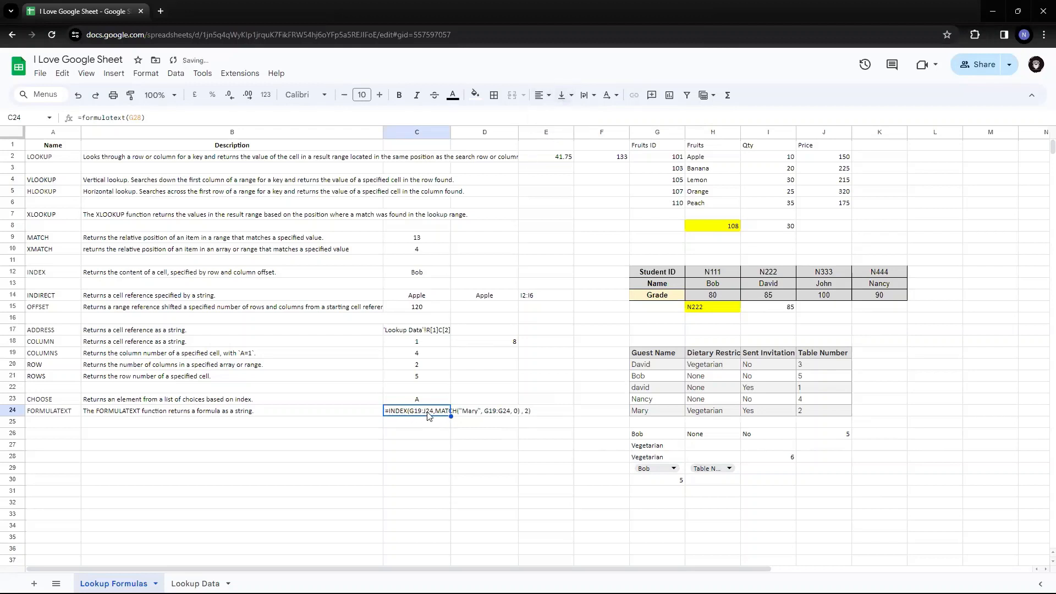
{"action": "left_click", "coordinate": [425, 433]}
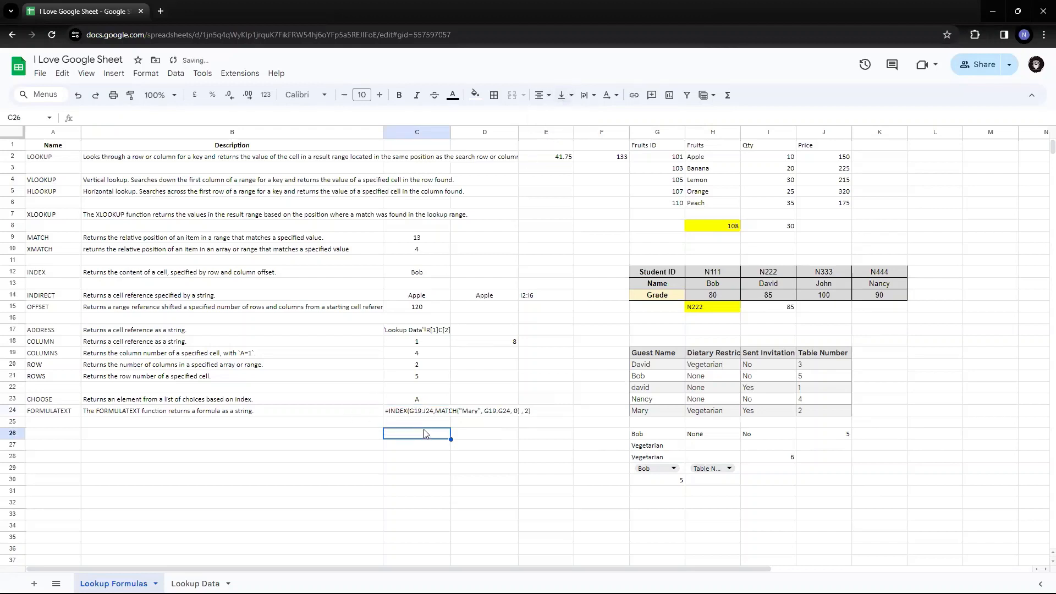
Step: Compare the whole INDEX and MATCH formula in G28 with the FORMULATEXT result in C24, without editing either cell
{"action": "left_click", "coordinate": [653, 458]}
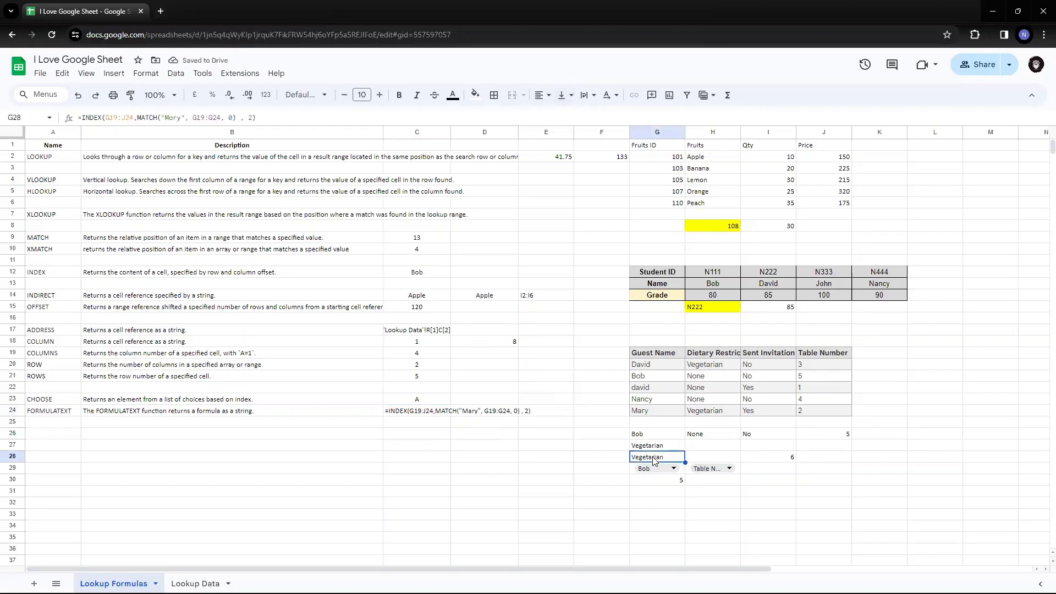
{"action": "triple_click", "coordinate": [195, 113]}
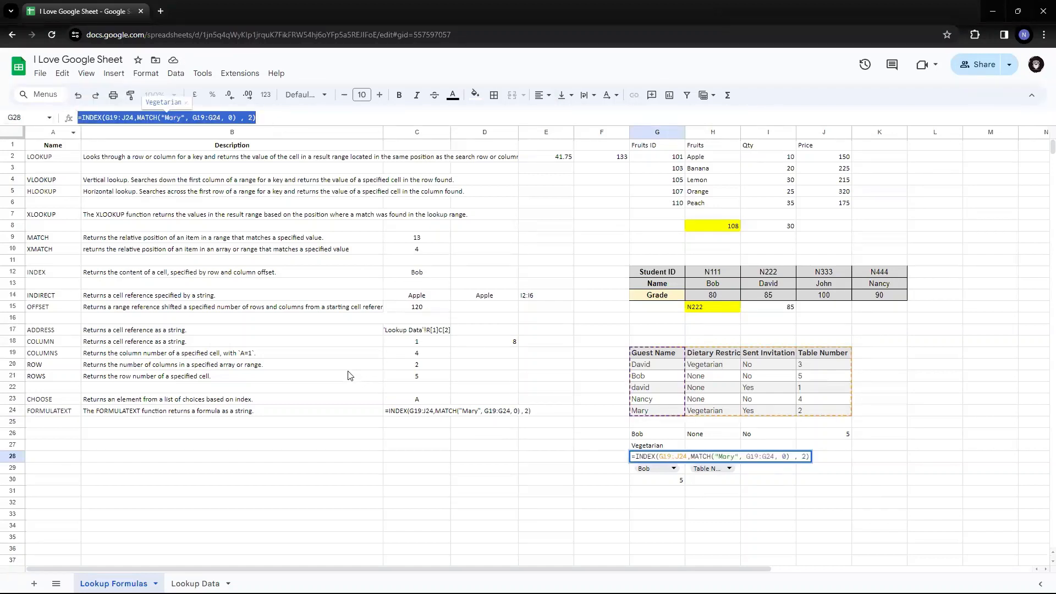
{"action": "key", "text": "Escape"}
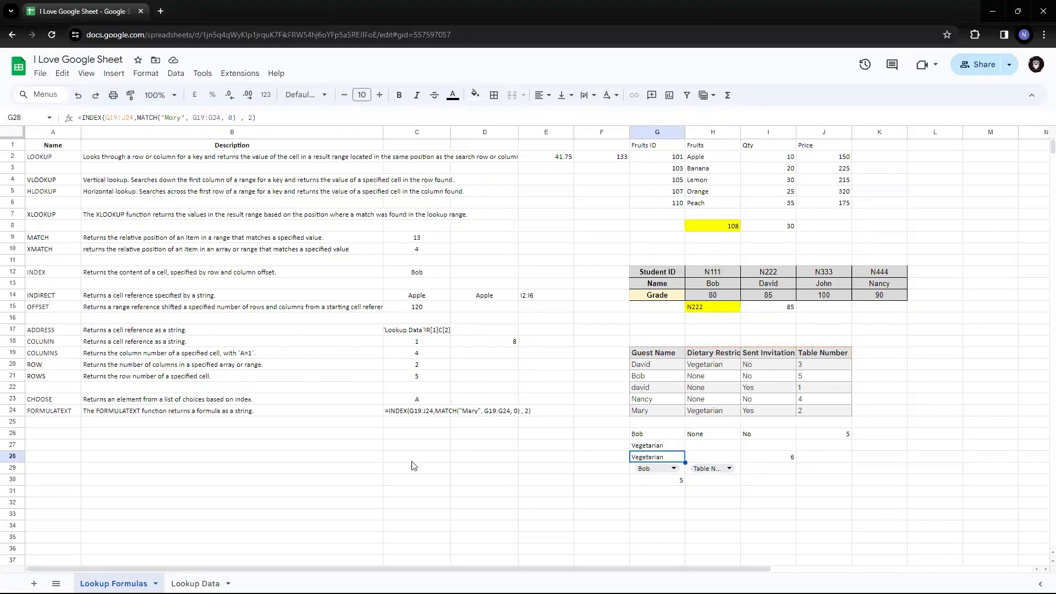
{"action": "left_click", "coordinate": [418, 410]}
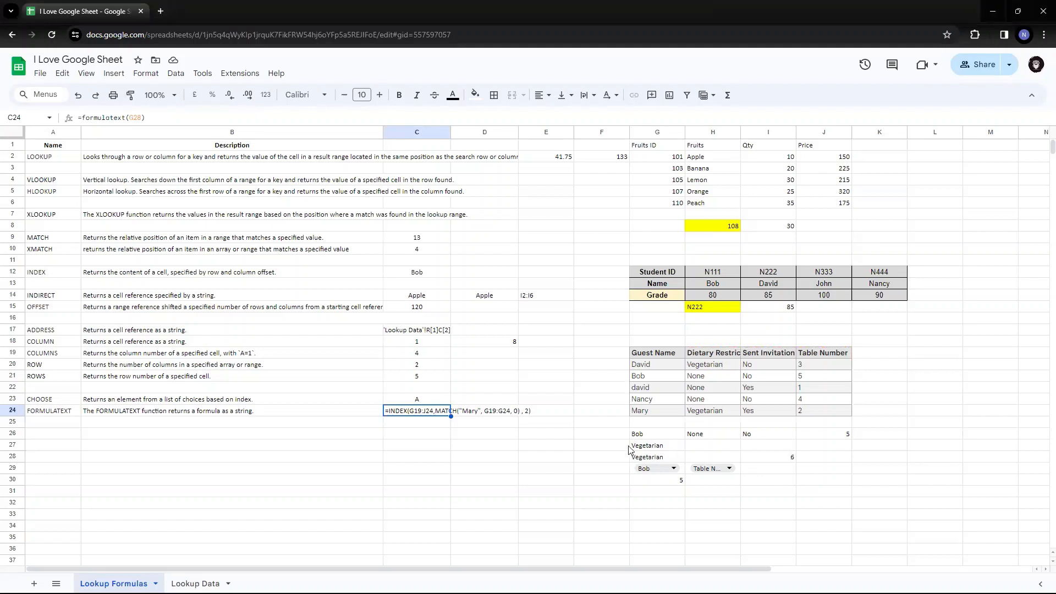
Step: Fill cells G27, G26 and G28 with cyan
{"action": "left_click", "coordinate": [651, 447]}
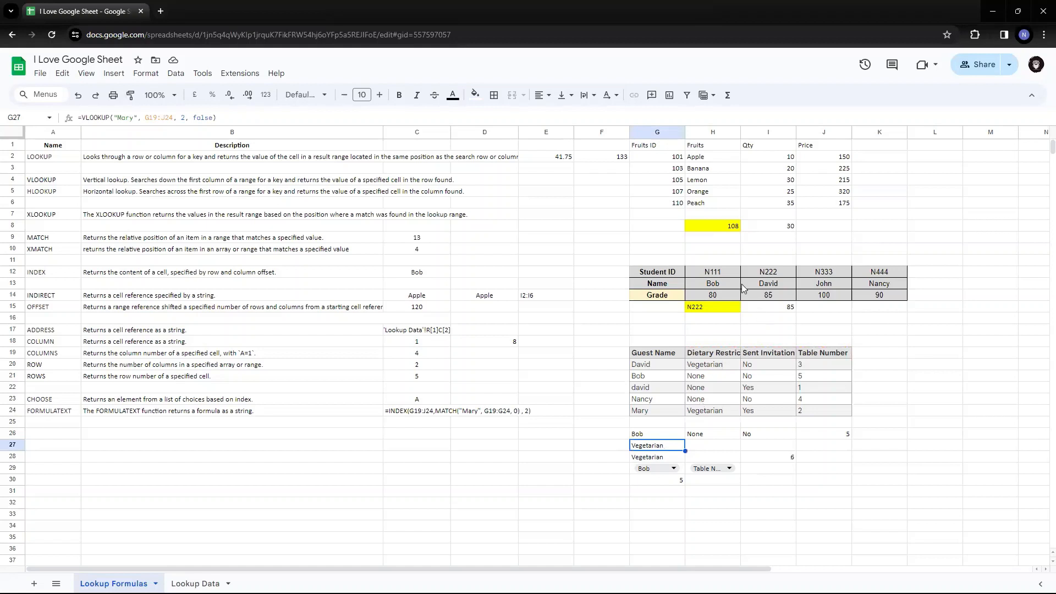
{"action": "left_click", "coordinate": [476, 94]}
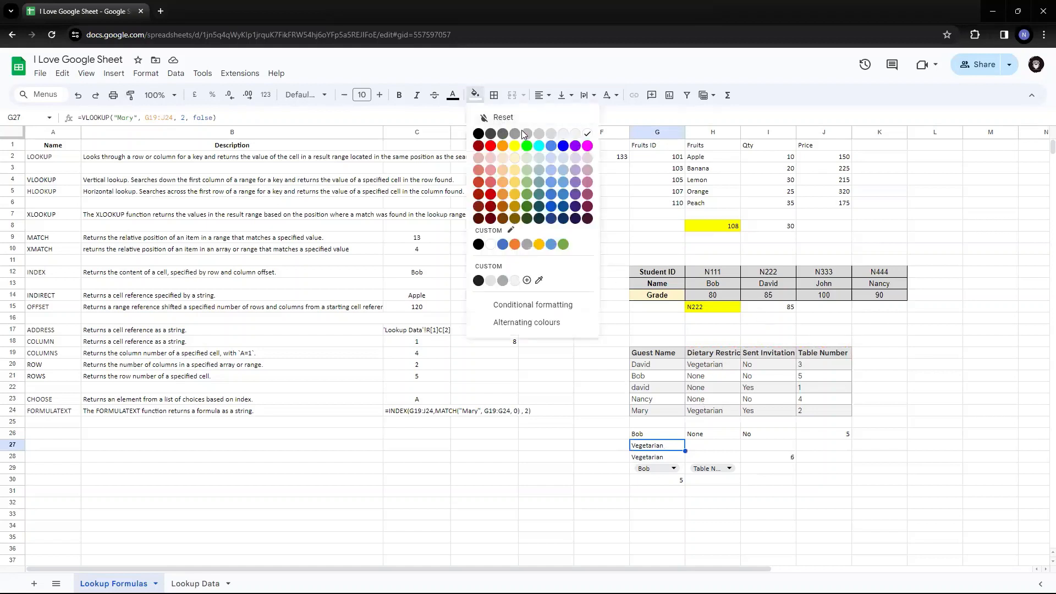
{"action": "left_click", "coordinate": [539, 145]}
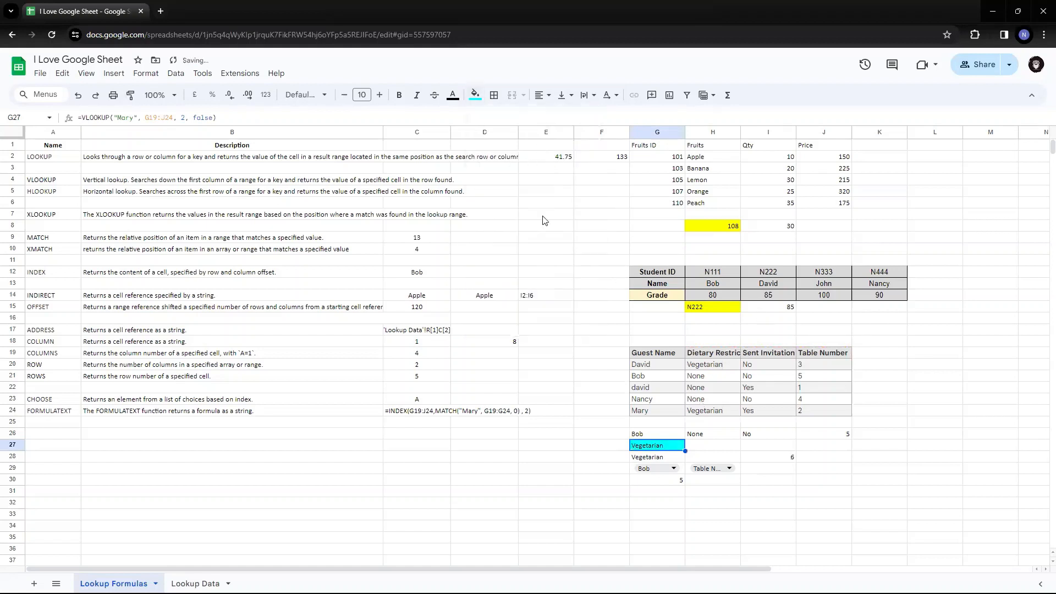
{"action": "left_click", "coordinate": [652, 433]}
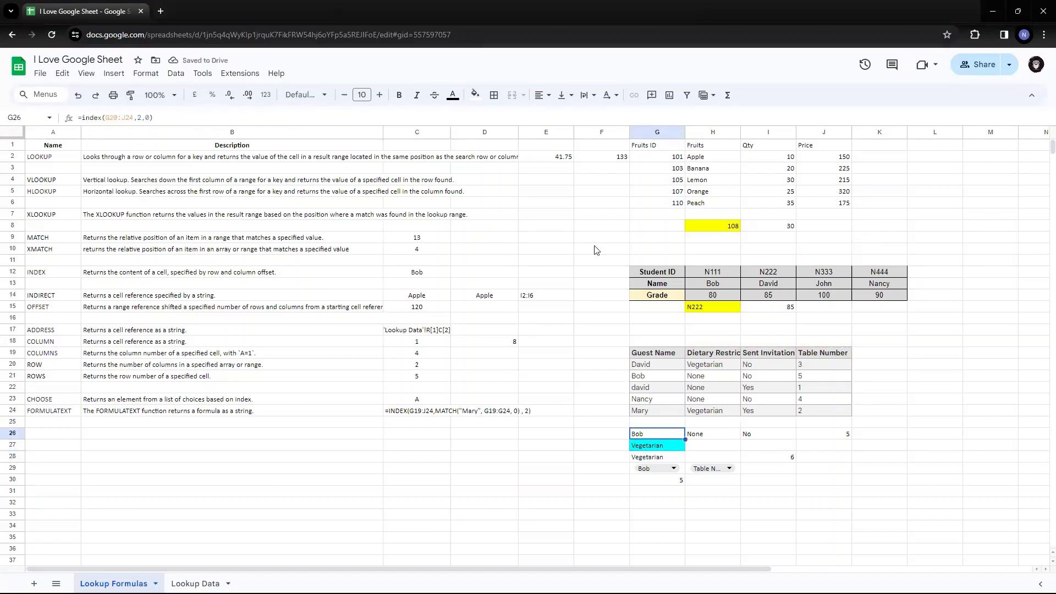
{"action": "left_click", "coordinate": [476, 95]}
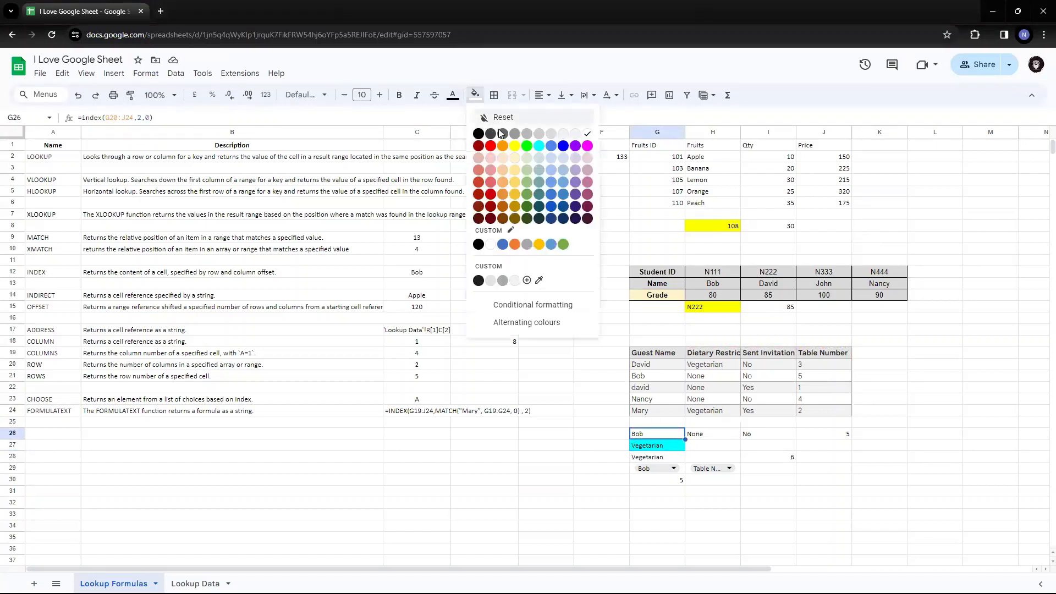
{"action": "left_click", "coordinate": [539, 145]}
{"action": "left_click", "coordinate": [659, 460]}
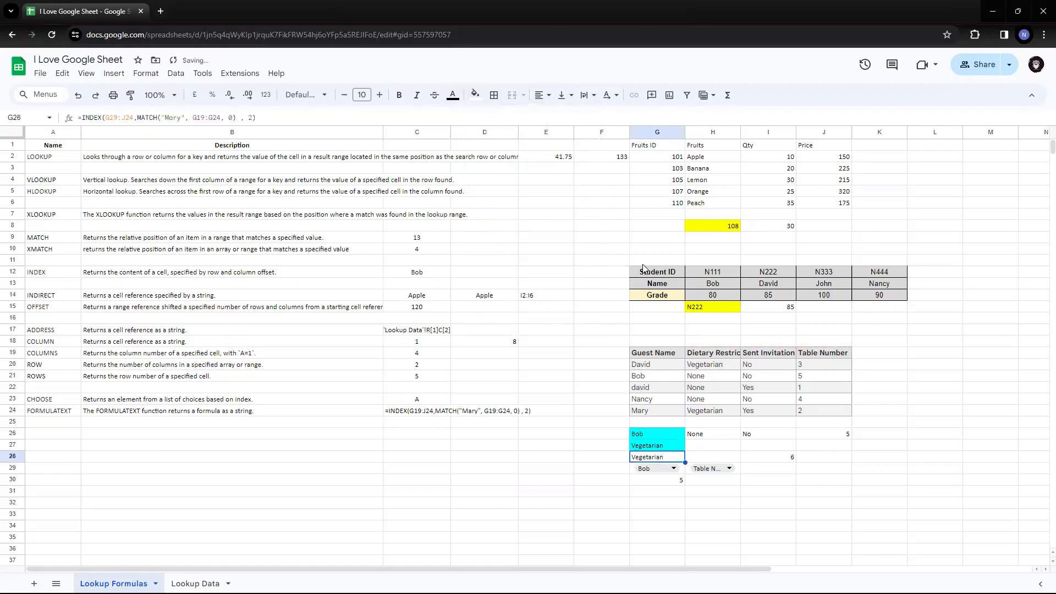
{"action": "left_click", "coordinate": [477, 96]}
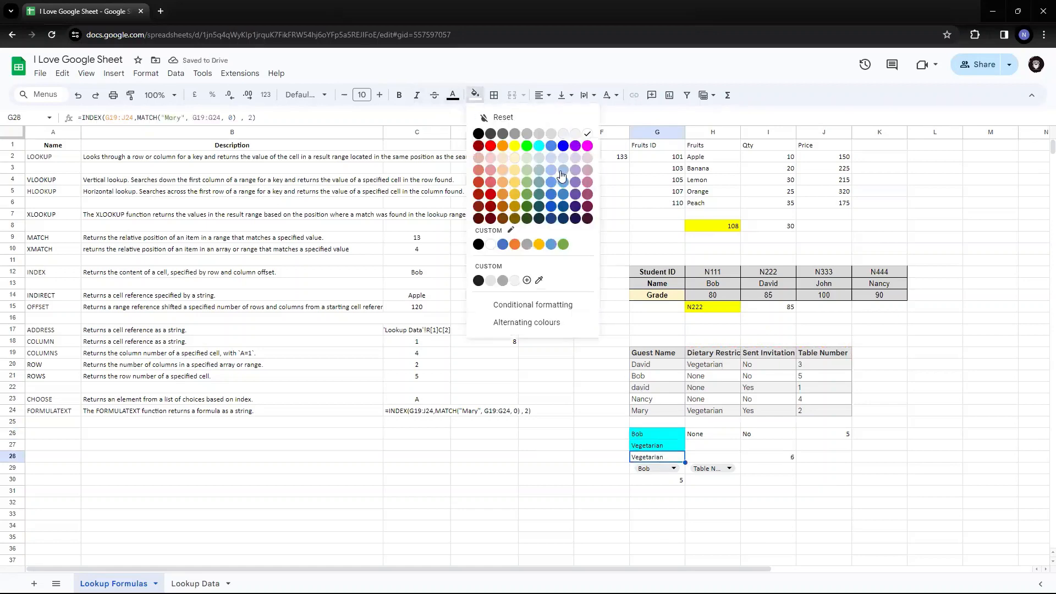
{"action": "left_click", "coordinate": [539, 146]}
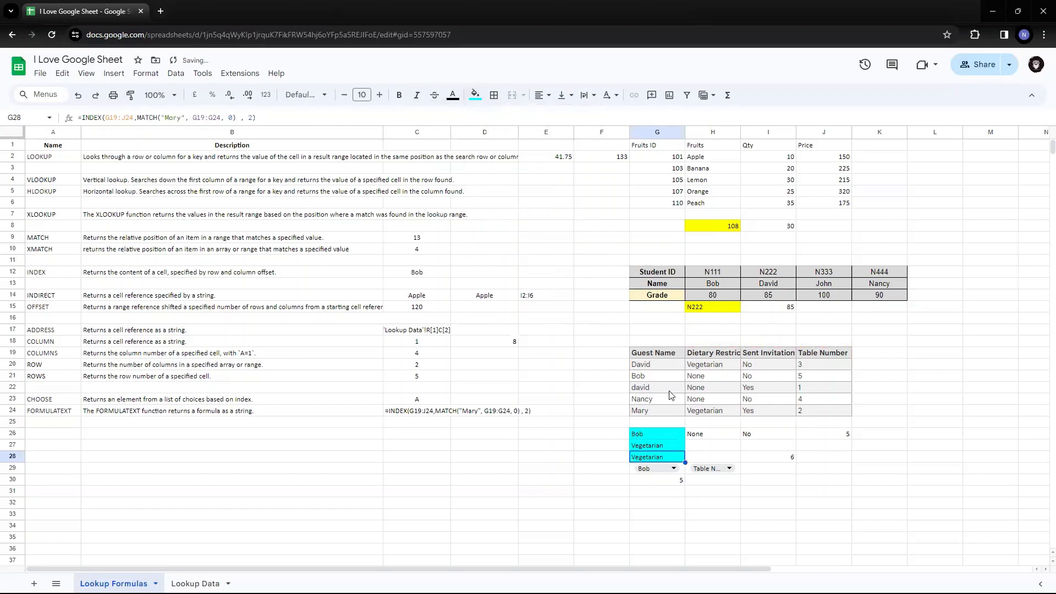
Step: Copy the cyan cells G26:G28 and paste them into H26:H28
{"action": "left_click", "coordinate": [705, 435]}
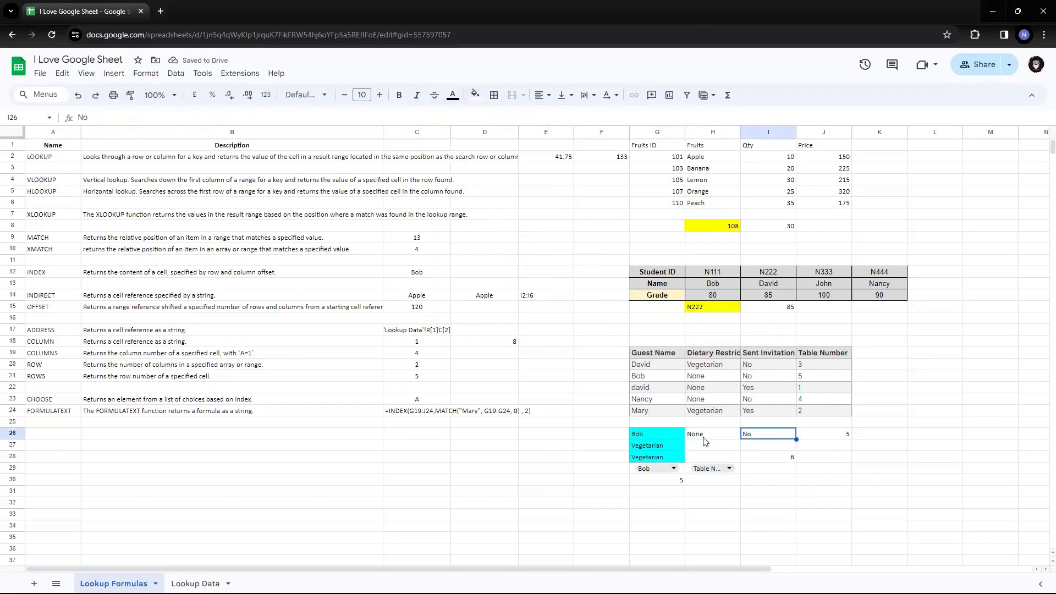
{"action": "left_click", "coordinate": [752, 438]}
{"action": "left_click", "coordinate": [660, 435]}
{"action": "left_click_drag", "start_coordinate": [661, 432], "coordinate": [663, 454]}
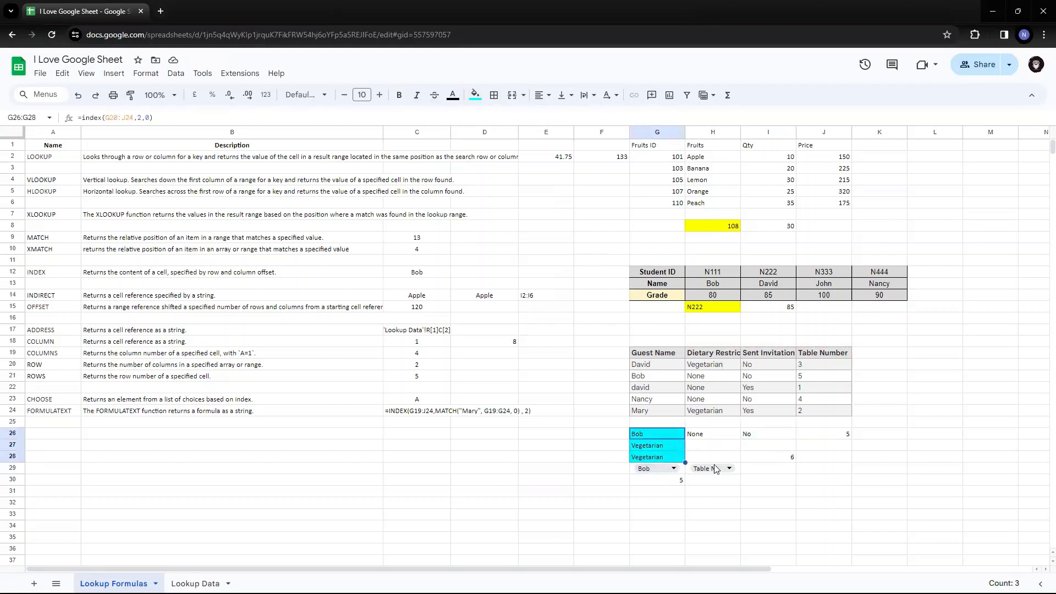
{"action": "key", "text": "ctrl+c"}
{"action": "key", "text": "Right"}
{"action": "key", "text": "ctrl+v"}
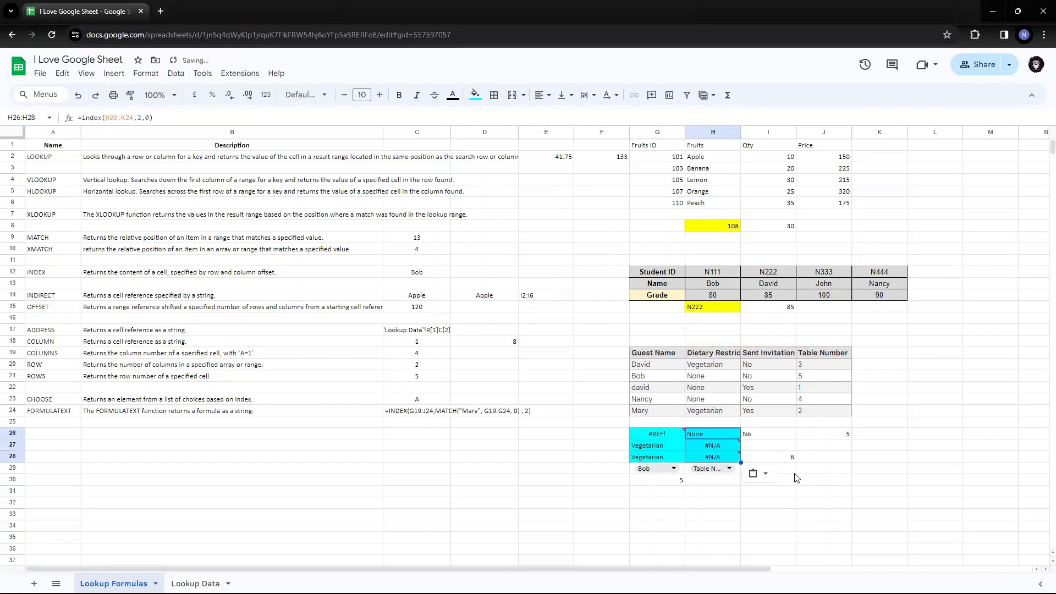
Step: Examine the formulas in the original and pasted cells of G26:H28, including the error note on G26
{"action": "key", "text": "Left"}
{"action": "key", "text": "Right"}
{"action": "key", "text": "shift+Down"}
{"action": "key", "text": "shift+Down"}
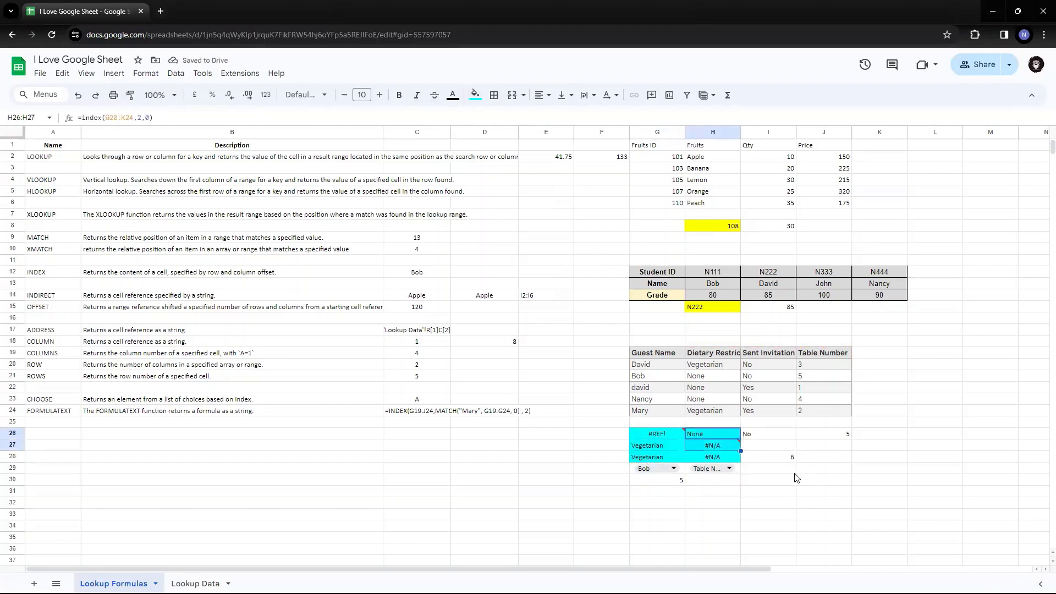
{"action": "key", "text": "Left"}
{"action": "key", "text": "Right"}
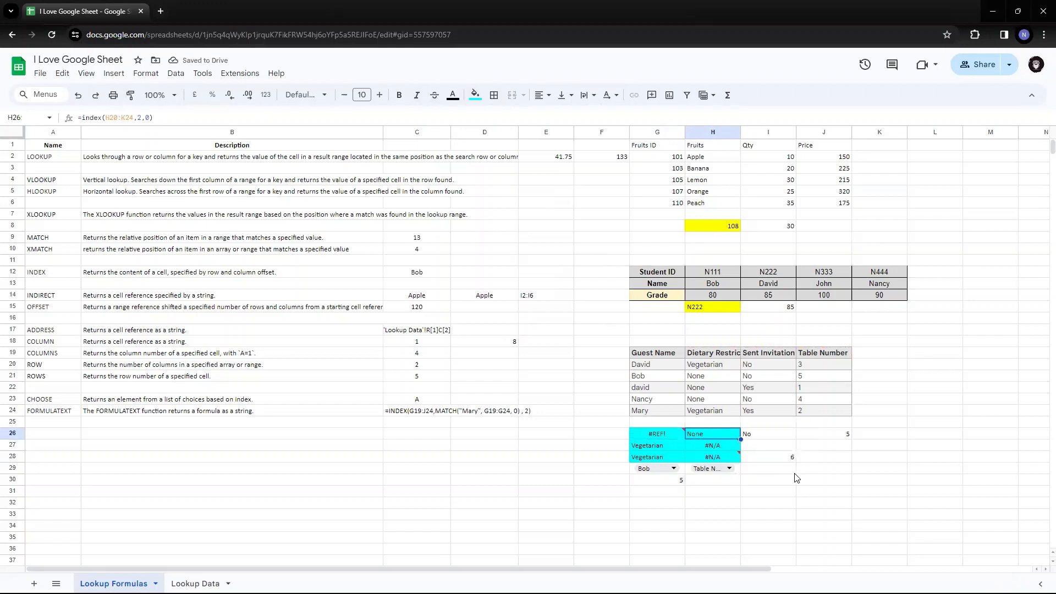
{"action": "key", "text": "Down"}
{"action": "key", "text": "Down"}
{"action": "key", "text": "Up"}
{"action": "key", "text": "Up"}
{"action": "key", "text": "Left"}
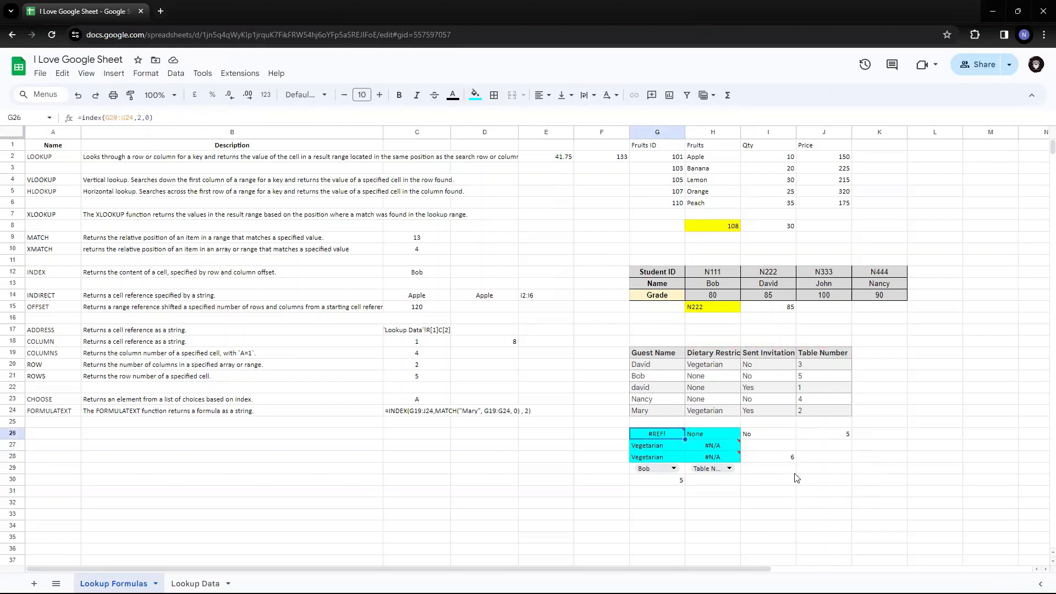
{"action": "key", "text": "Right"}
{"action": "key", "text": "Left"}
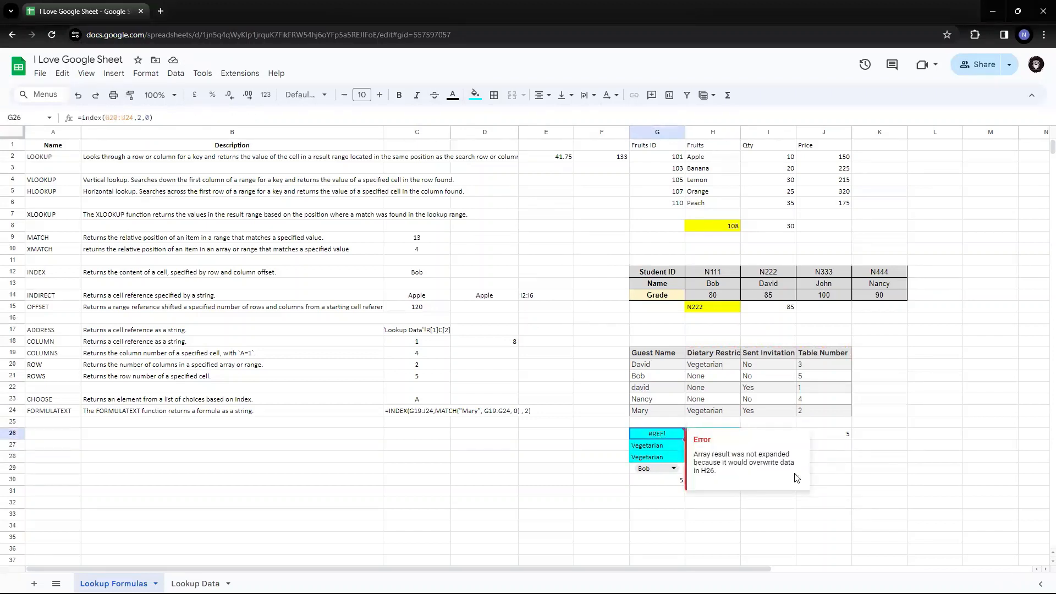
{"action": "key", "text": "Right"}
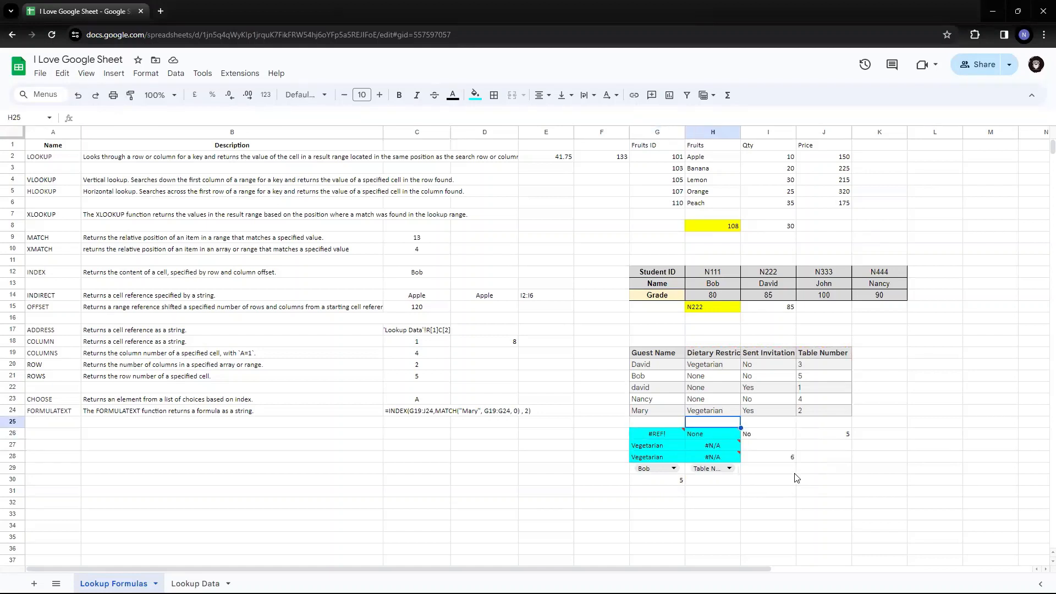
{"action": "key", "text": "Left"}
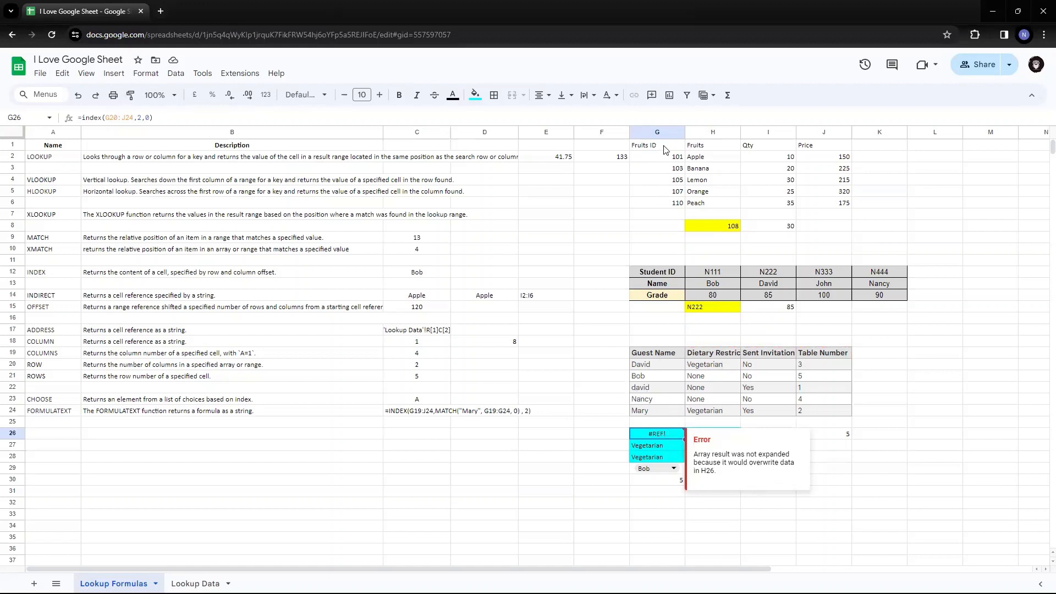
Step: Point out column G and row 26 together to show the location of cell G26
{"action": "left_click", "coordinate": [651, 135]}
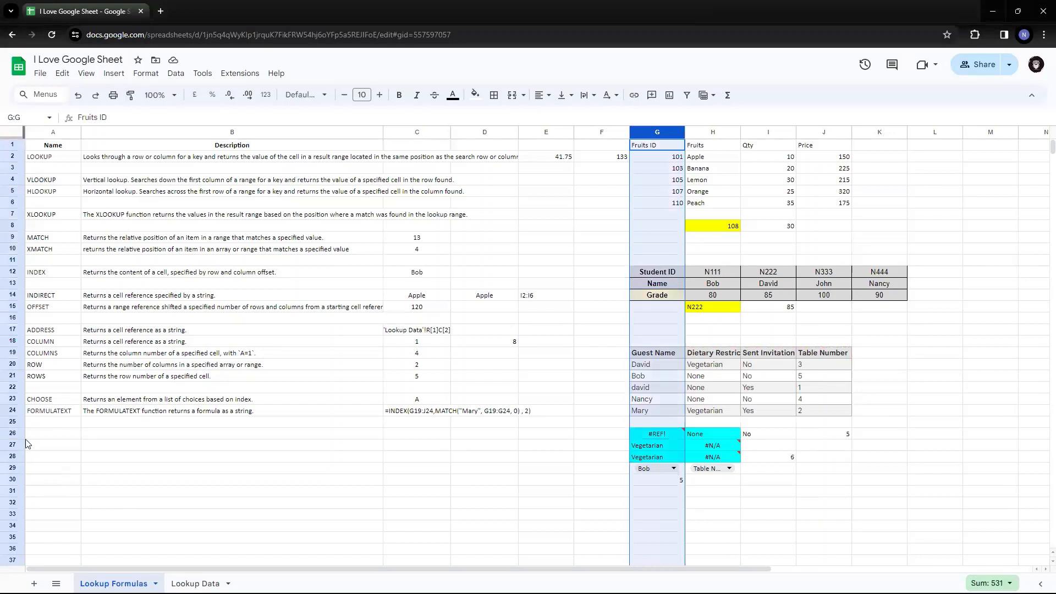
{"action": "left_click", "coordinate": [11, 422]}
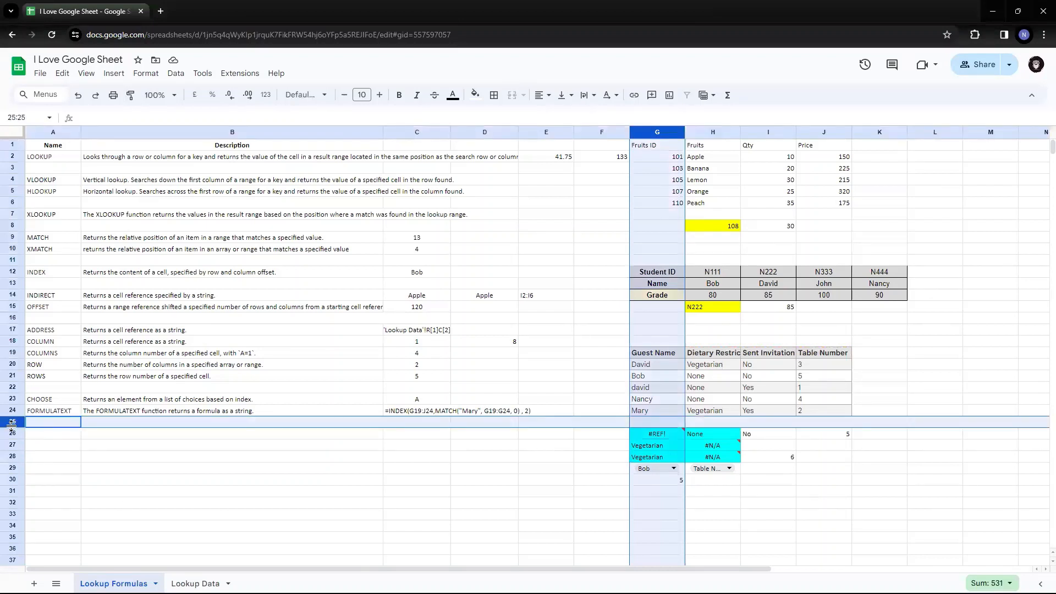
{"action": "left_click", "coordinate": [12, 434]}
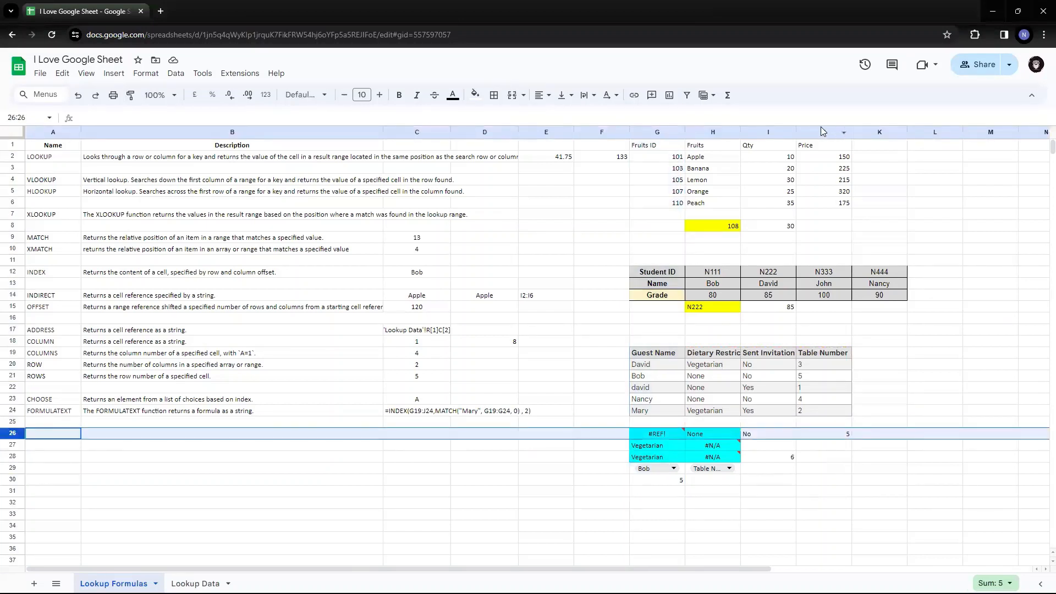
{"action": "left_click", "coordinate": [658, 131], "text": "ctrl"}
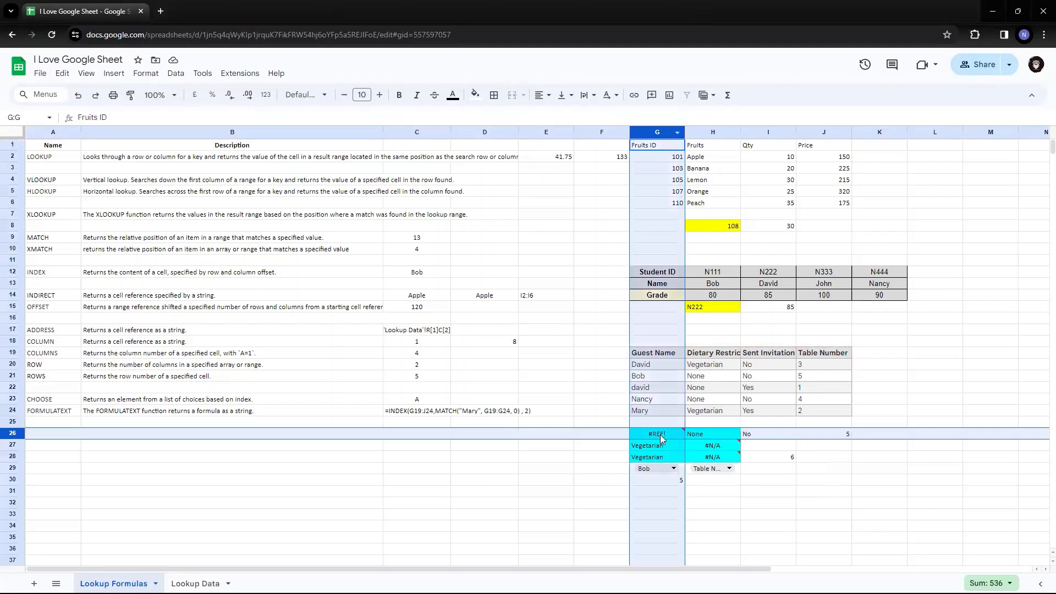
Step: Inspect the error note on cell G26 and highlight its full INDEX formula
{"action": "mouse_move", "coordinate": [661, 438]}
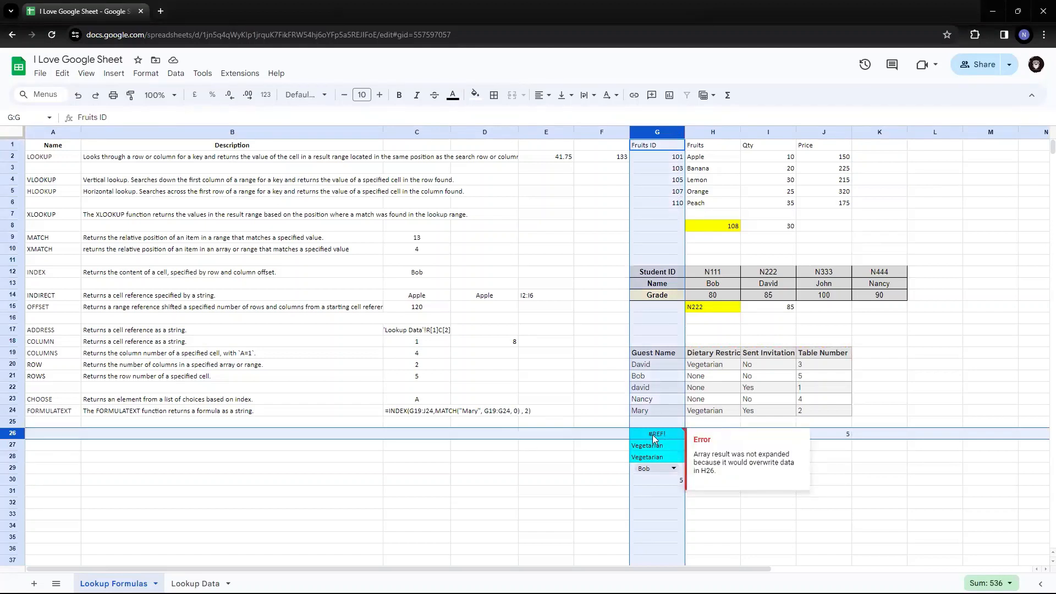
{"action": "left_click", "coordinate": [651, 438]}
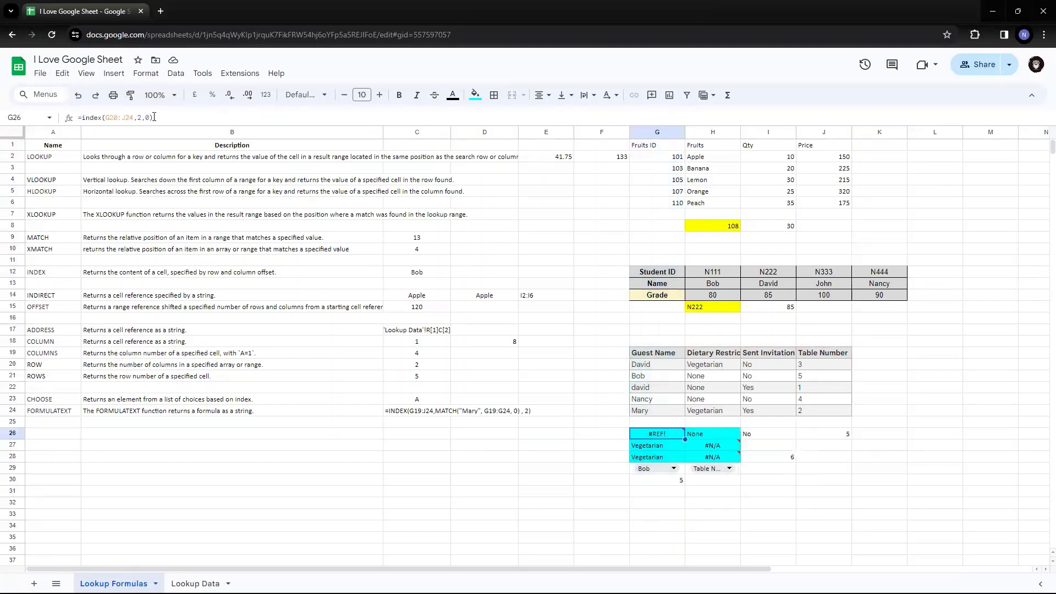
{"action": "left_click_drag", "start_coordinate": [154, 117], "coordinate": [64, 121]}
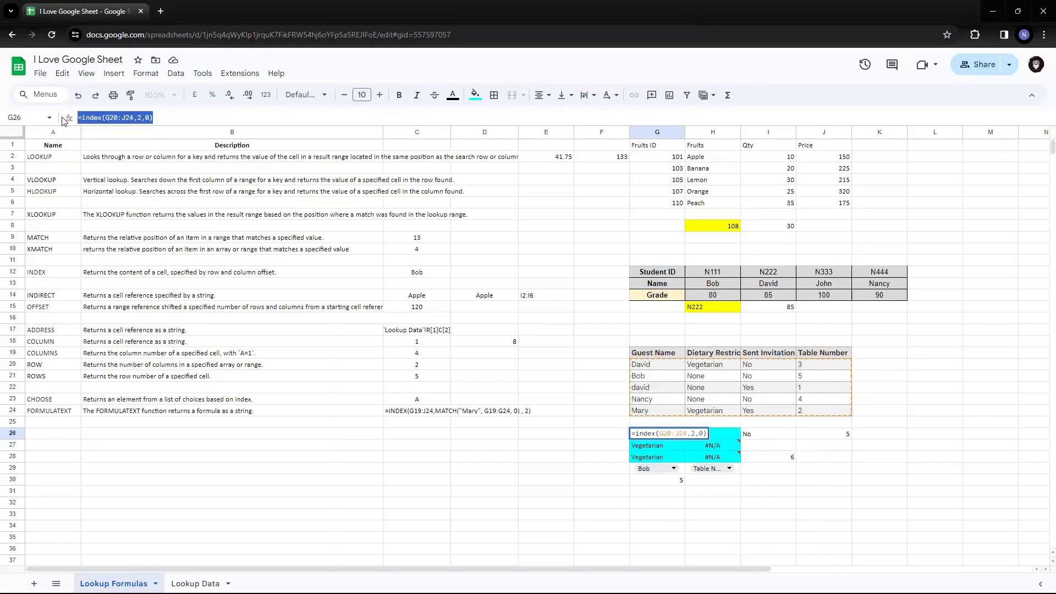
Step: Enter =FORMULATEXT(G26:H28) in cell C25 and reselect that cell to review its formula
{"action": "left_click", "coordinate": [411, 424]}
{"action": "type", "text": "="}
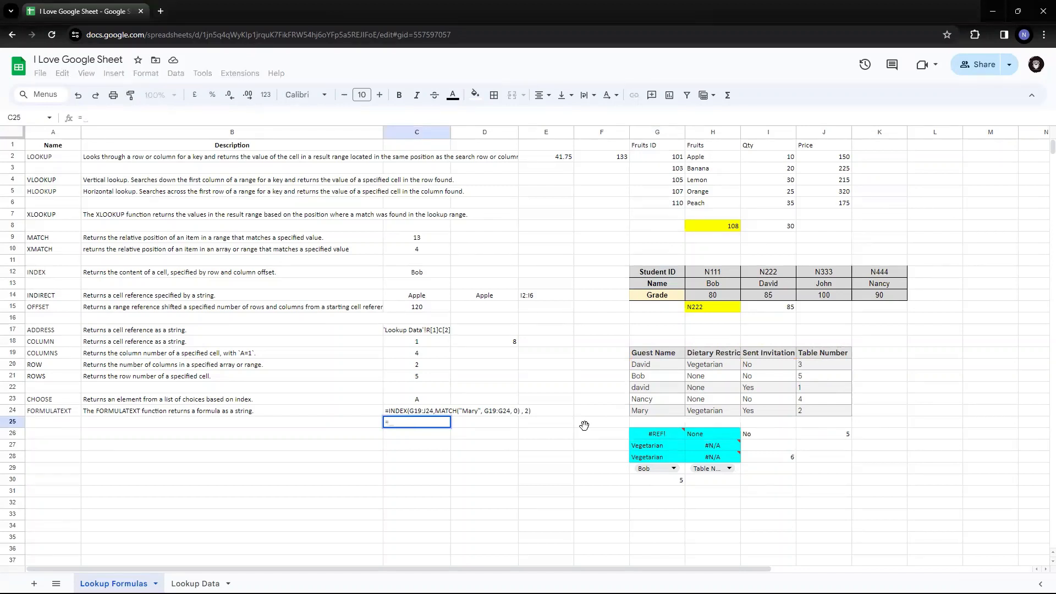
{"action": "type", "text": "formula"}
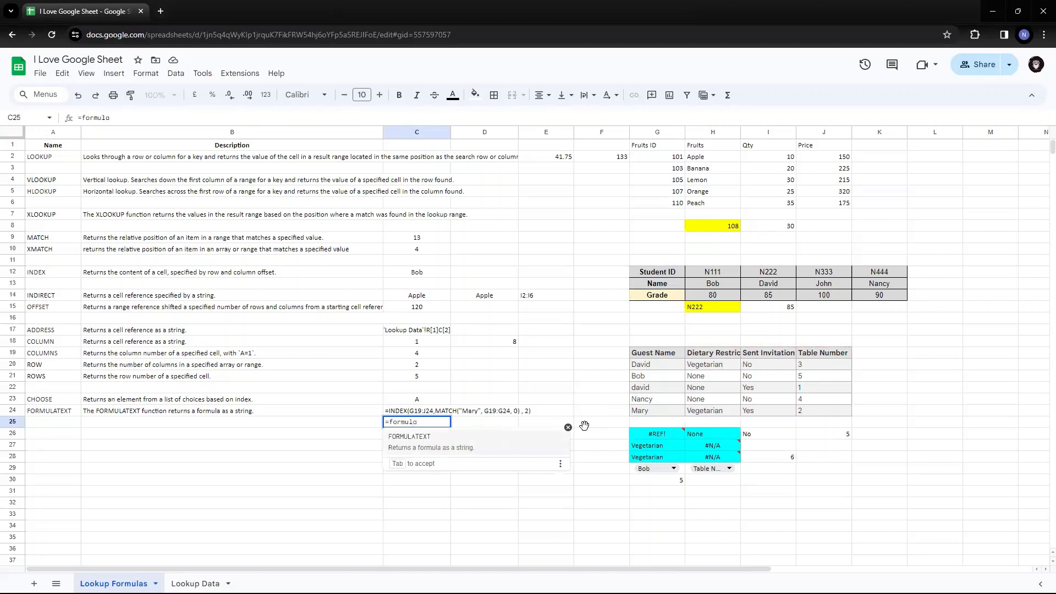
{"action": "key", "text": "Tab"}
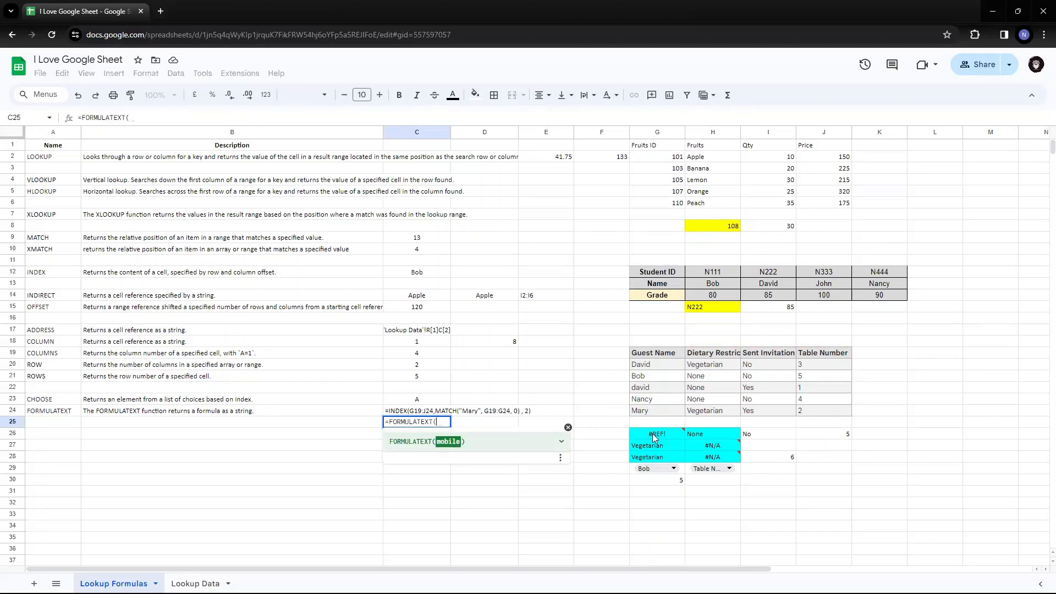
{"action": "left_click_drag", "start_coordinate": [654, 437], "coordinate": [724, 421]}
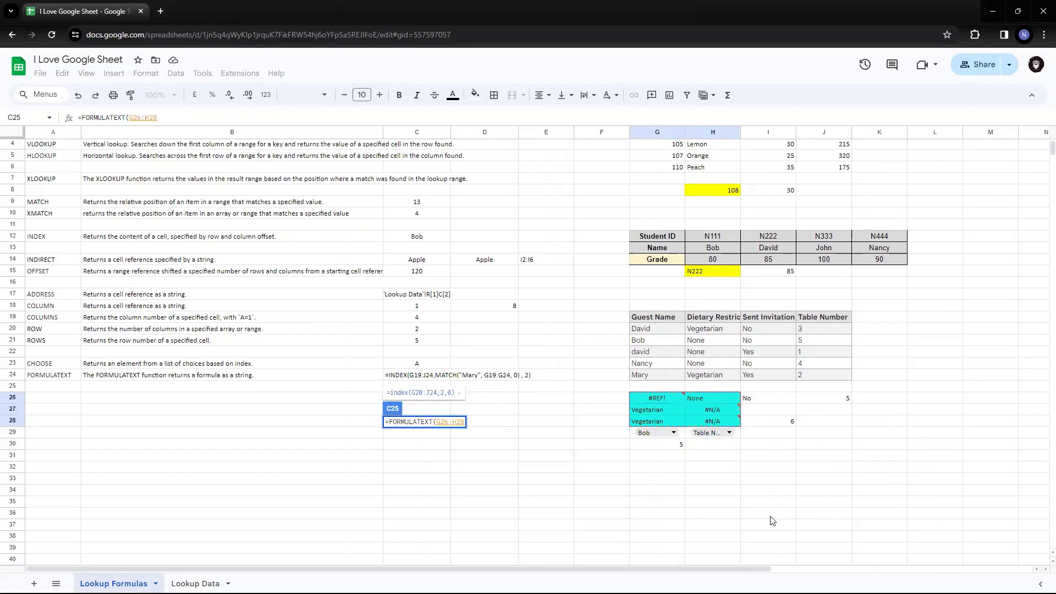
{"action": "left_click", "coordinate": [443, 426]}
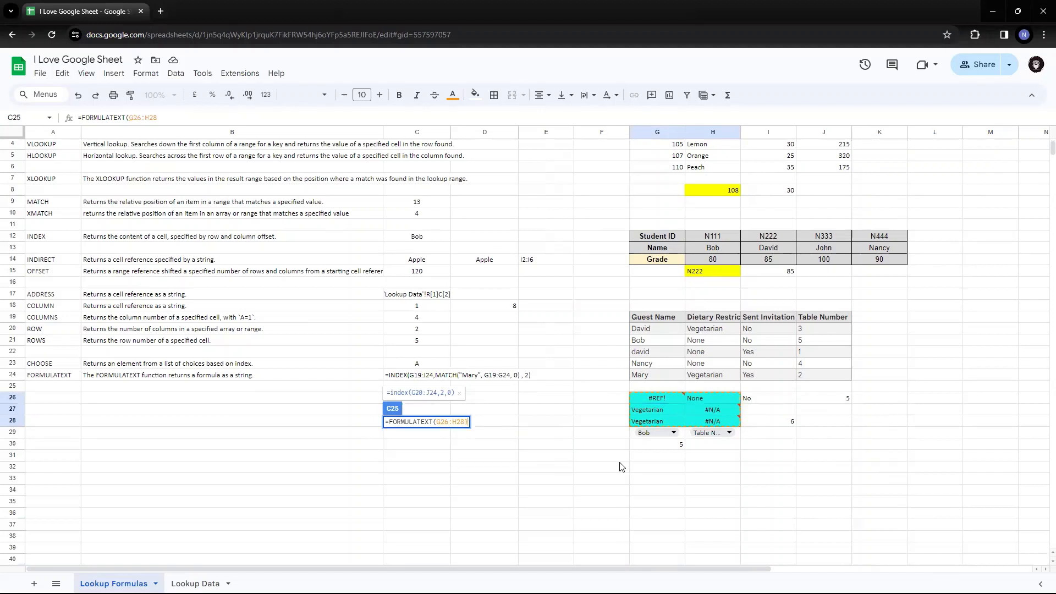
{"action": "type", "text": ")"}
{"action": "key", "text": "Return"}
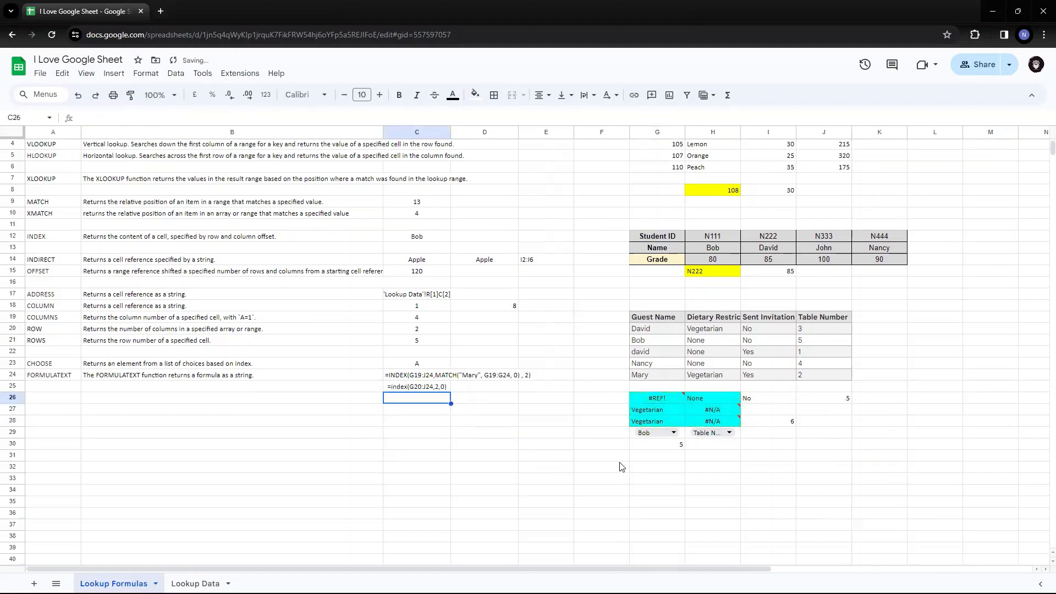
{"action": "key", "text": "Up"}
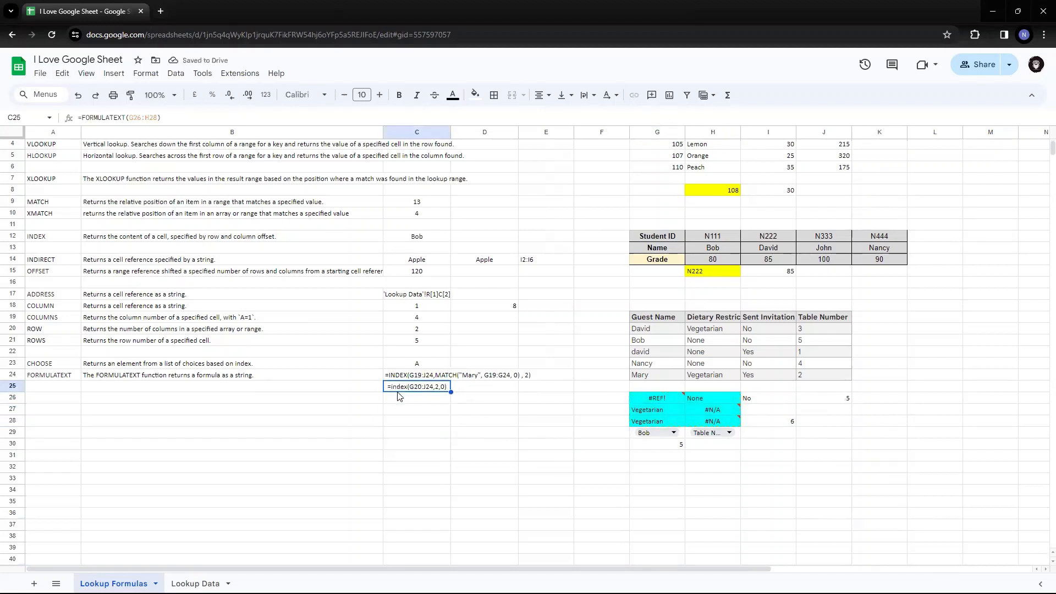
Step: Change the fill colour of cell G26 to yellow
{"action": "left_click", "coordinate": [656, 398]}
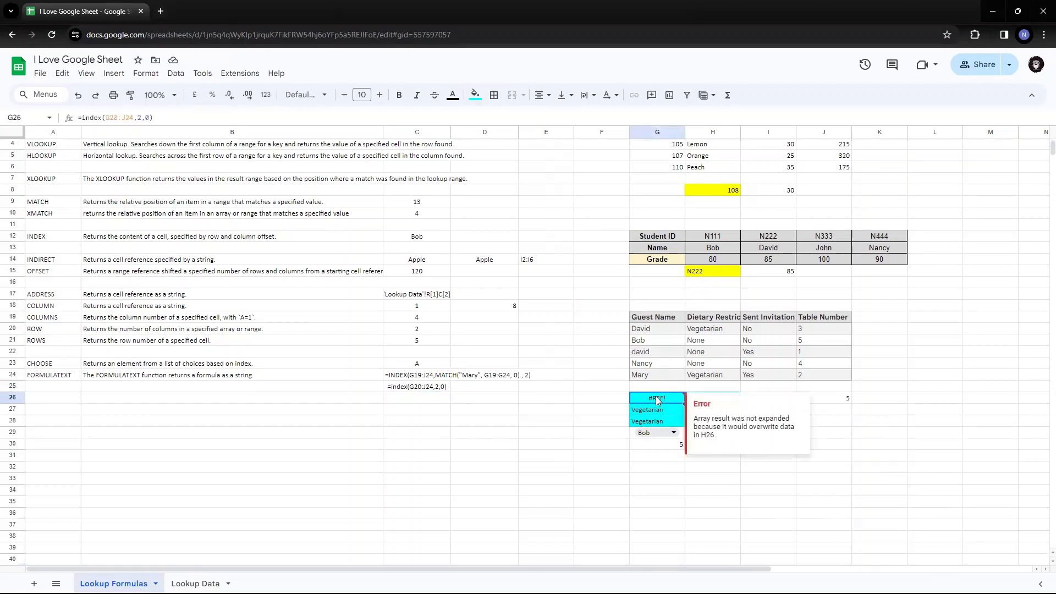
{"action": "left_click", "coordinate": [475, 96]}
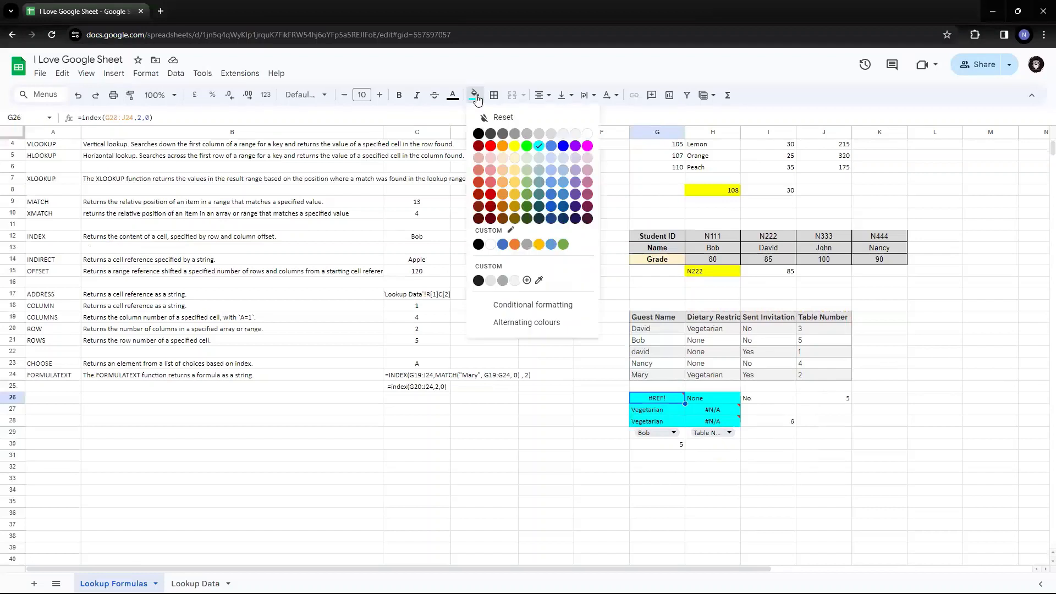
{"action": "left_click", "coordinate": [514, 146]}
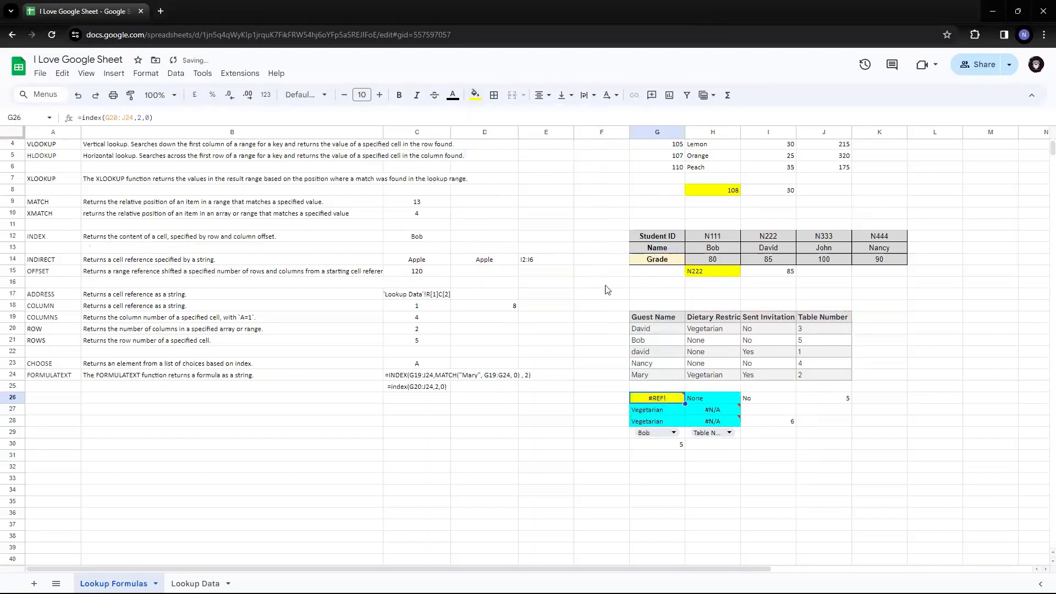
{"action": "mouse_move", "coordinate": [662, 404]}
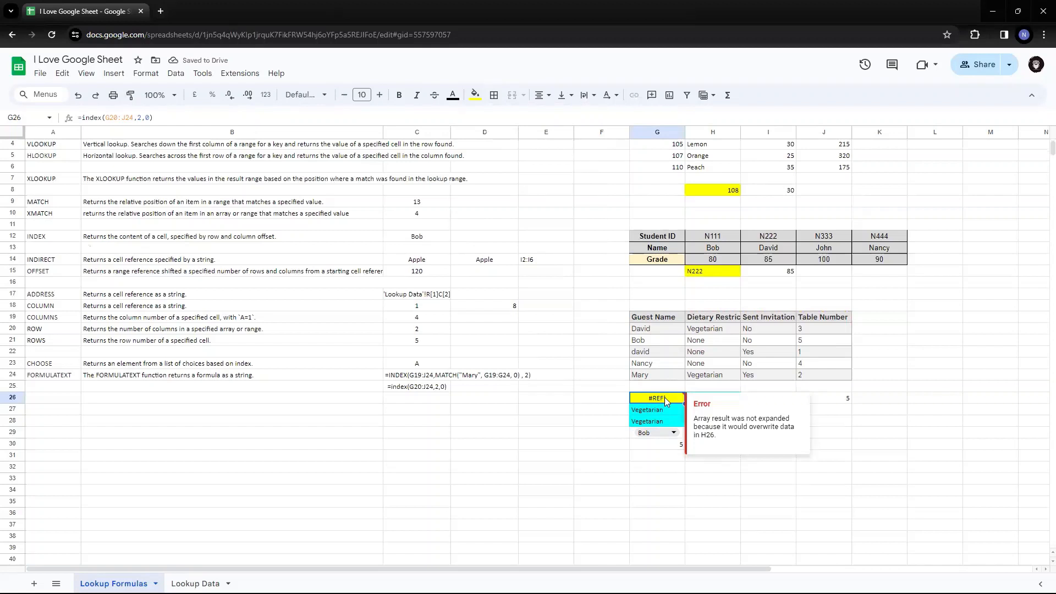
{"action": "left_click_drag", "start_coordinate": [663, 403], "coordinate": [699, 428]}
{"action": "left_click", "coordinate": [661, 423]}
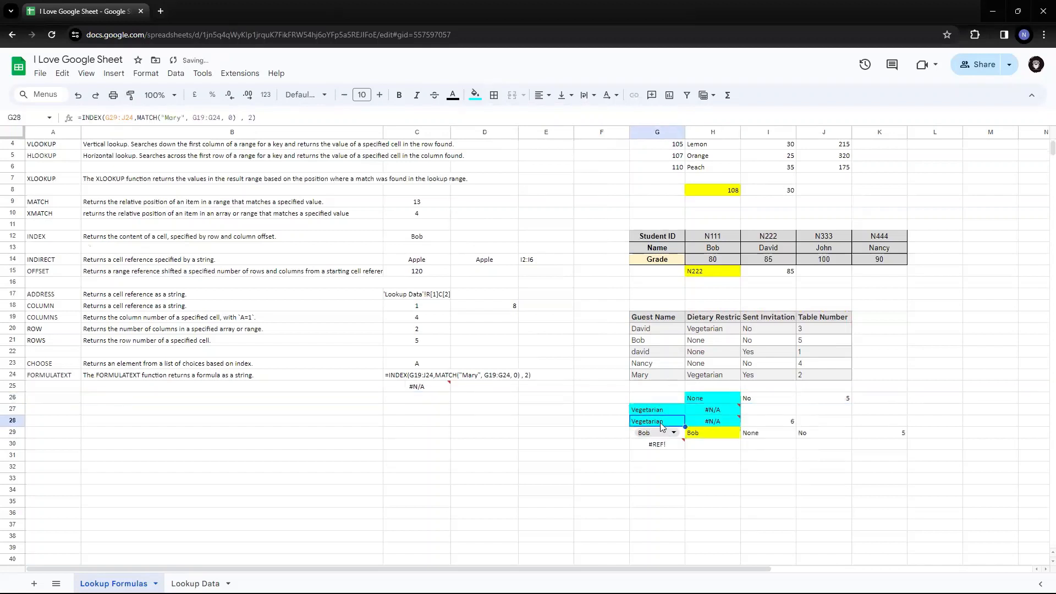
{"action": "key", "text": "ctrl+z"}
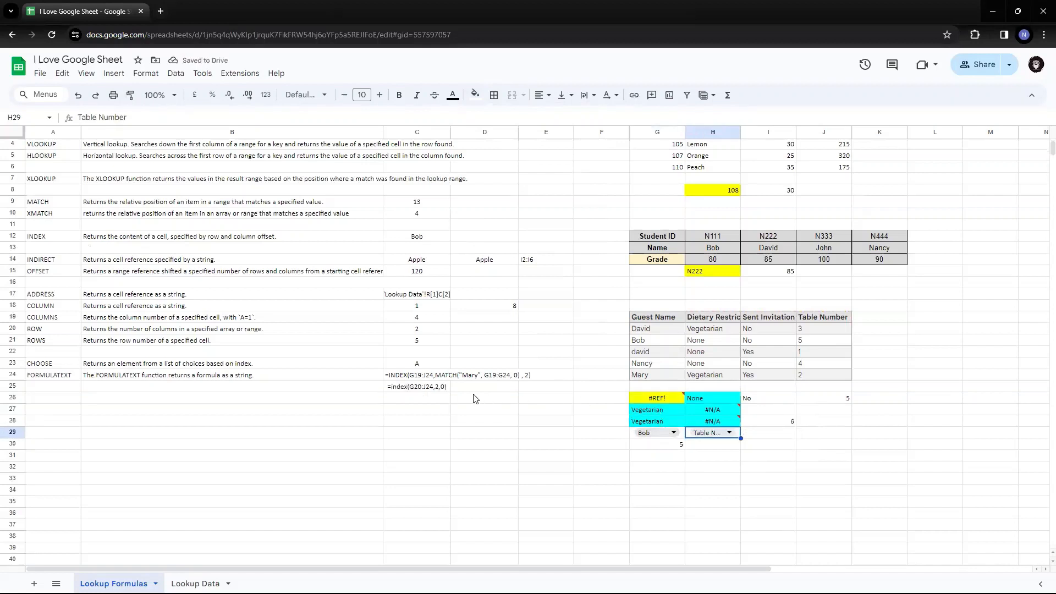
{"action": "left_click", "coordinate": [528, 2]}
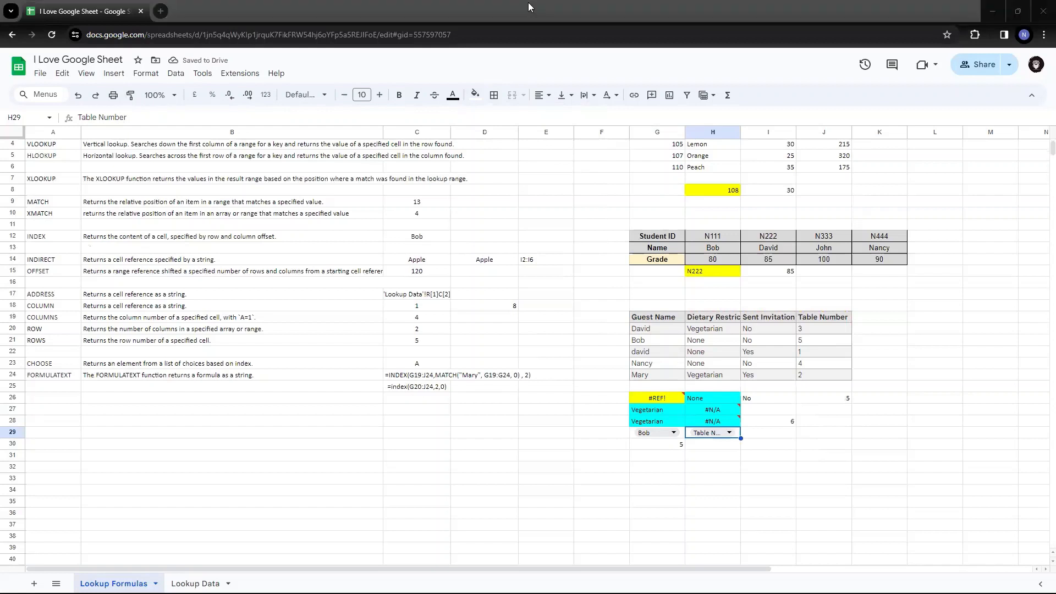